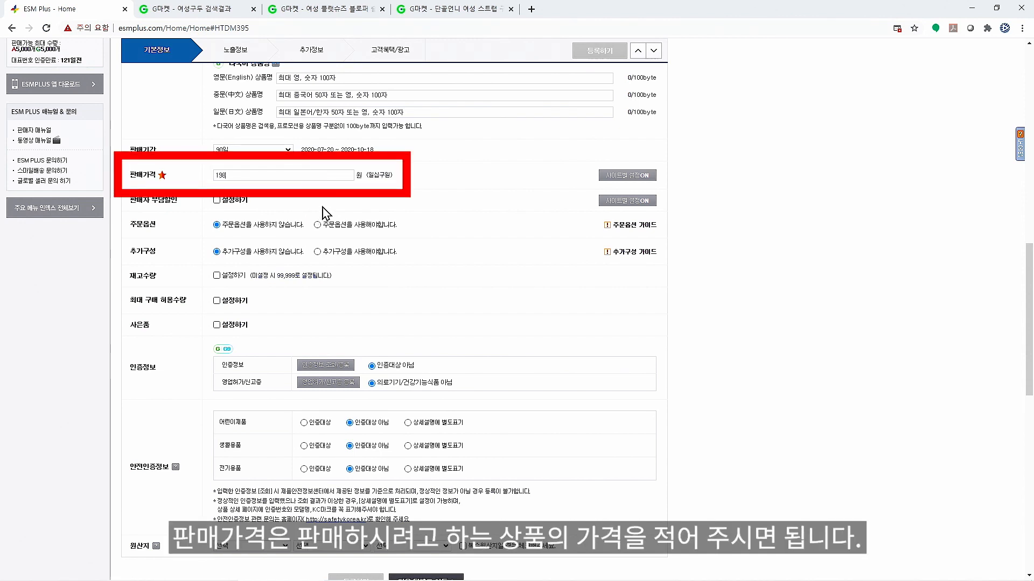
- Try the seller-funded discount (판매자 부담할인) as a fixed amount of 2000 won, and leave it switched off
click(216, 200)
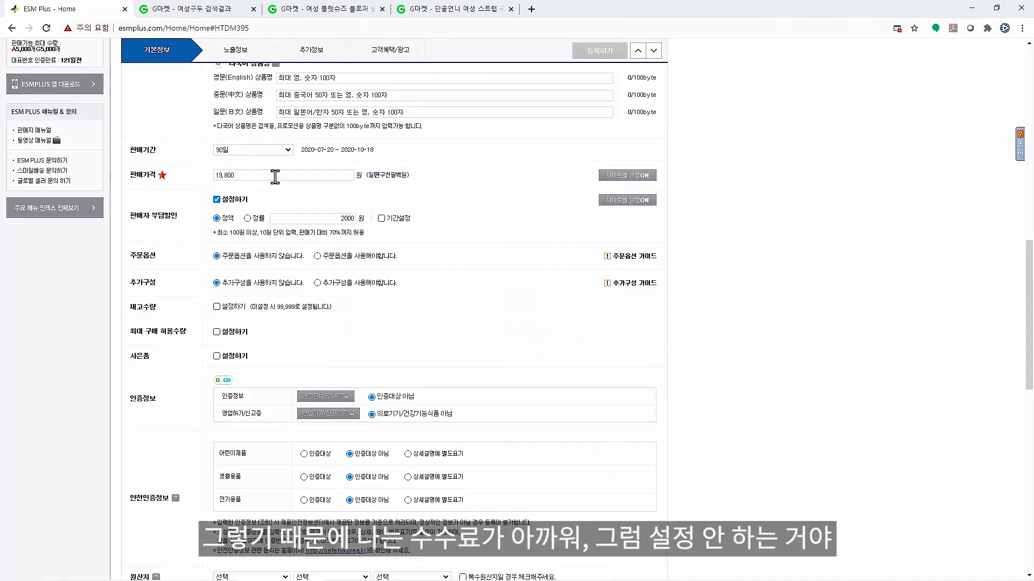
click(217, 200)
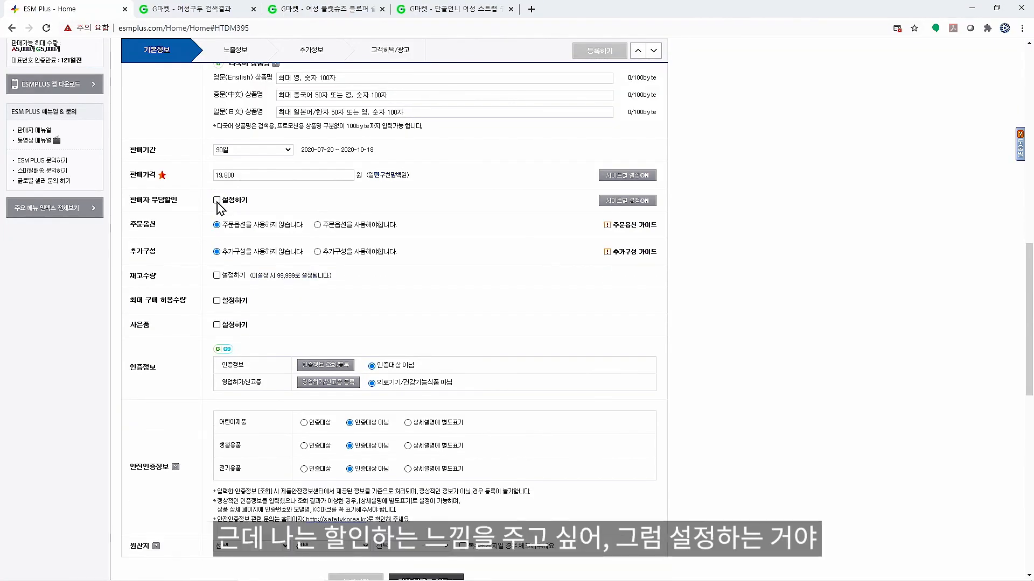
click(217, 200)
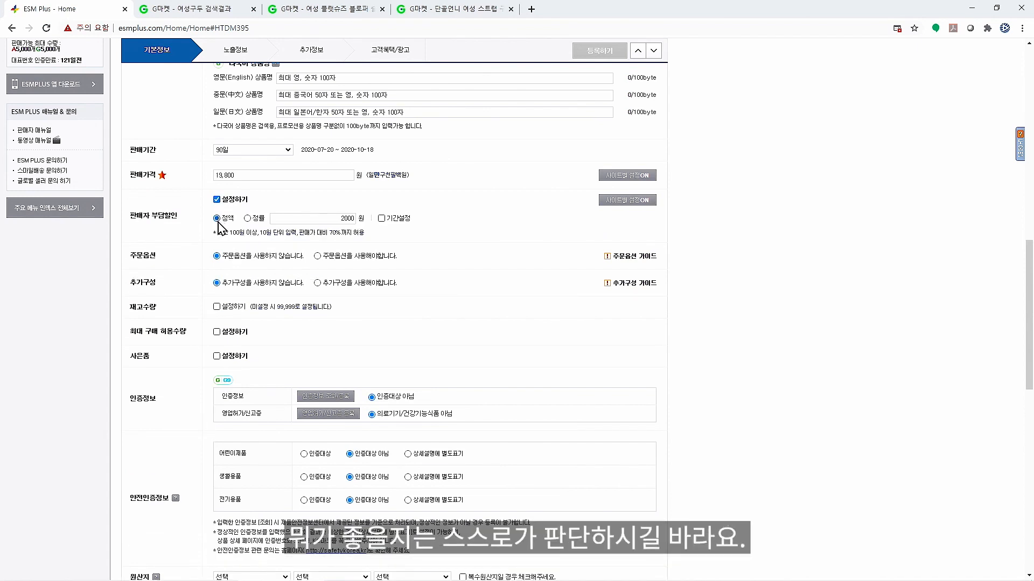
click(217, 200)
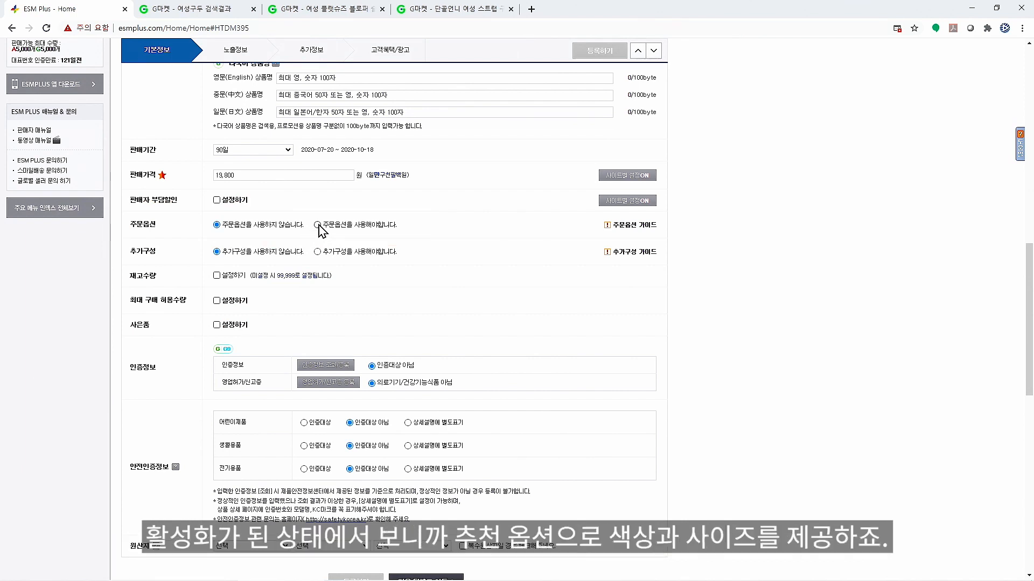
- Try enabling order options (주문옵션) with 색상 and 사이즈 as the option items
click(316, 226)
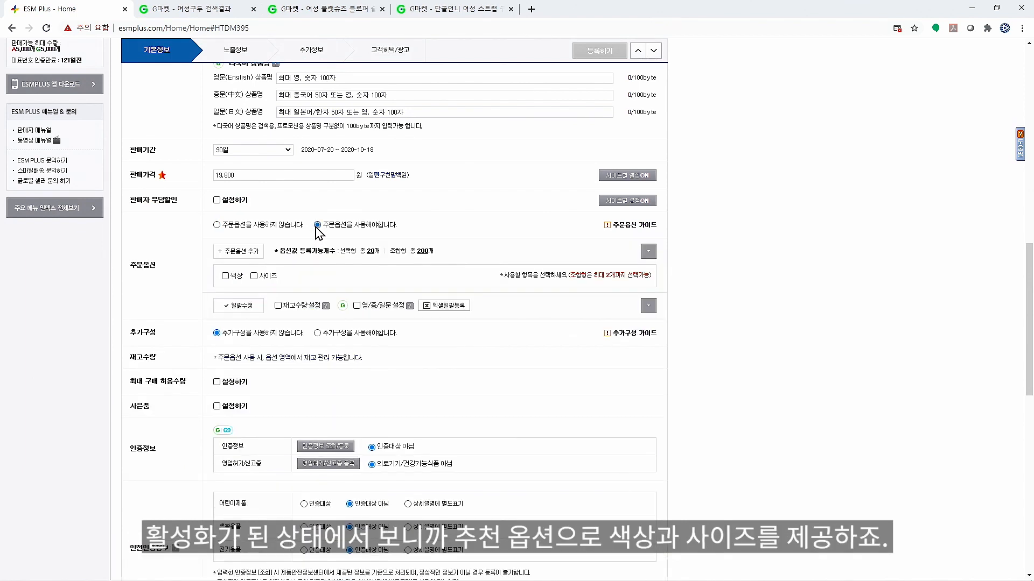
click(225, 277)
click(254, 276)
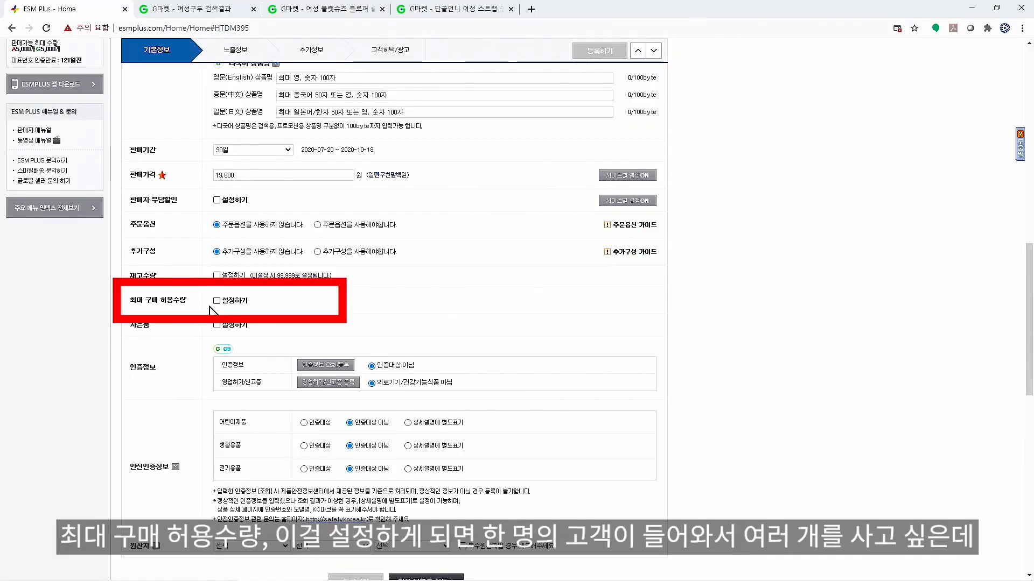
- Try the maximum purchase quantity (최대 구매 허용수량) and free gift (사은품) settings, leaving both switched off
click(216, 300)
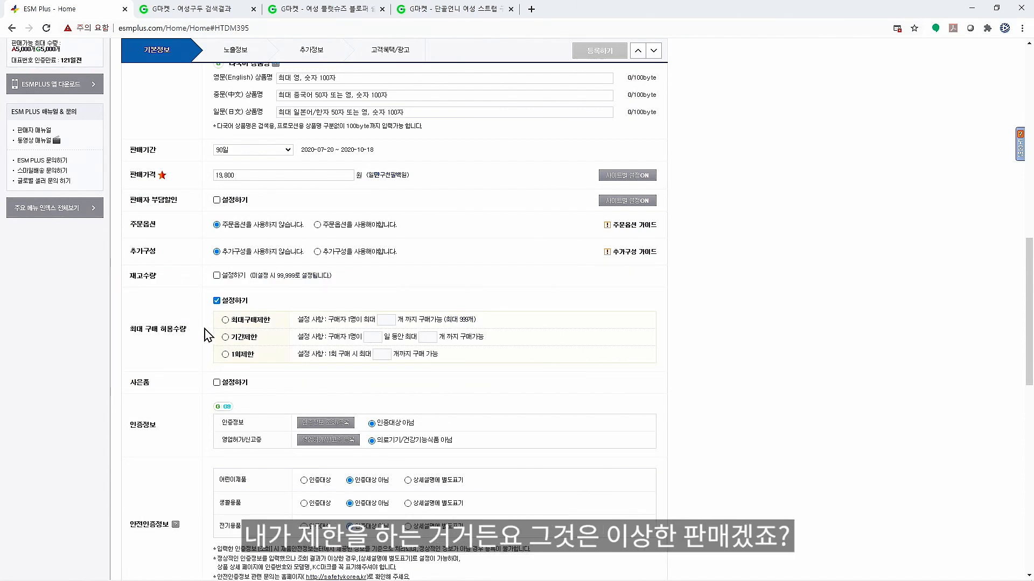
click(217, 300)
scroll(212, 319, down, 1)
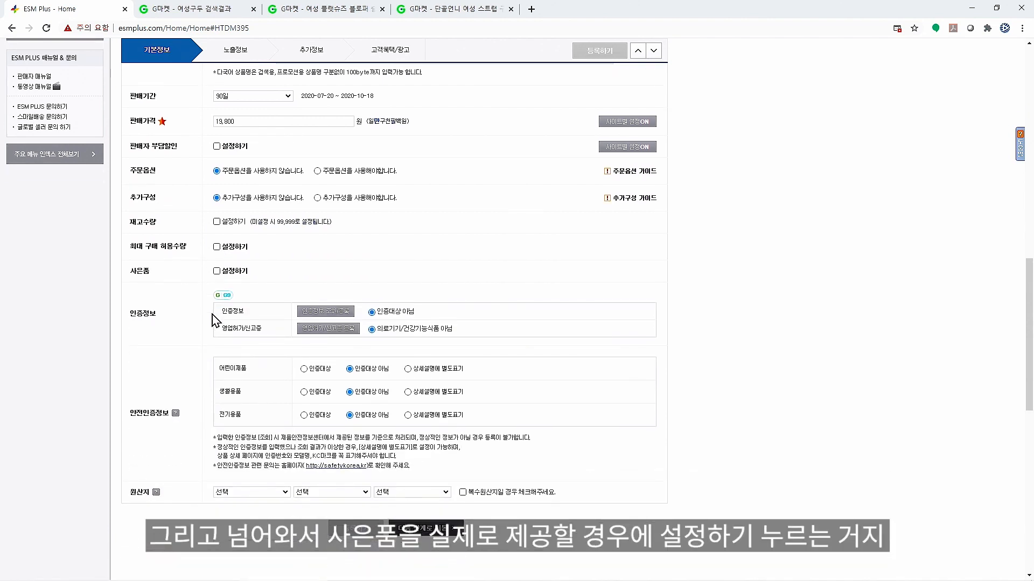
click(217, 271)
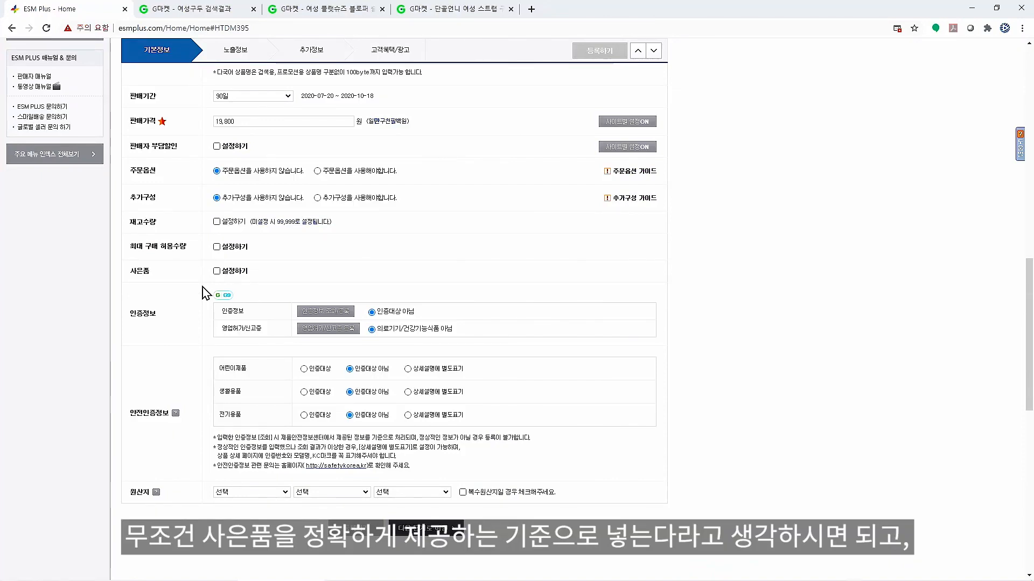
- Mark 어린이제품 as 인증대상 in the safety certification section and choose 안전인증 as its certification item
scroll(188, 343, down, 1)
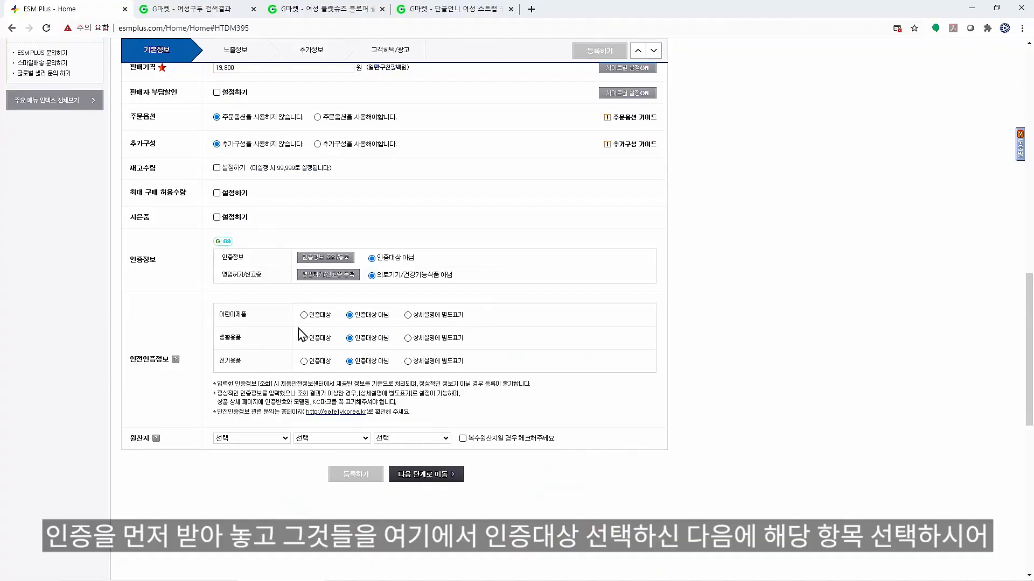
click(311, 318)
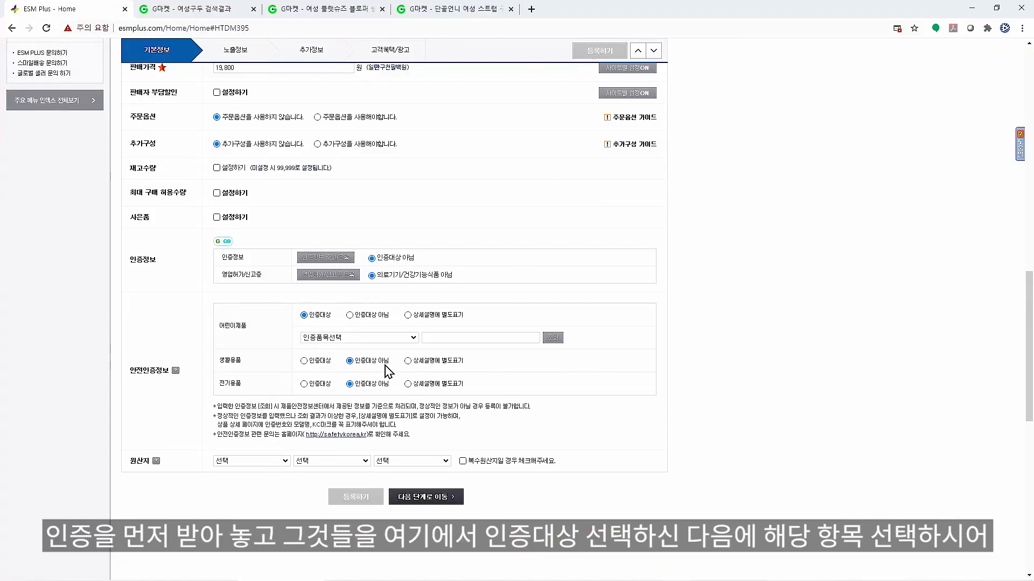
click(358, 340)
click(344, 354)
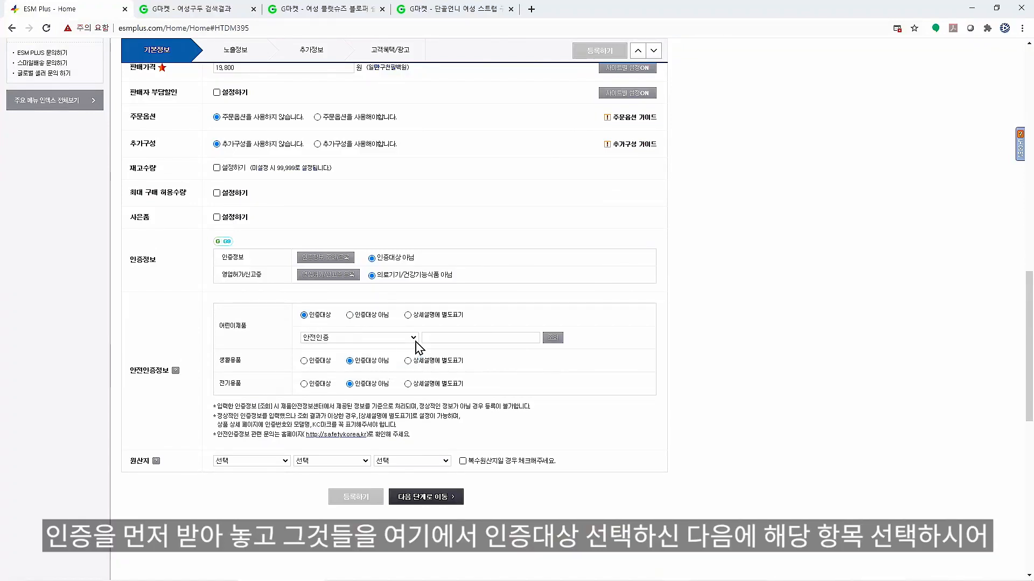
click(445, 337)
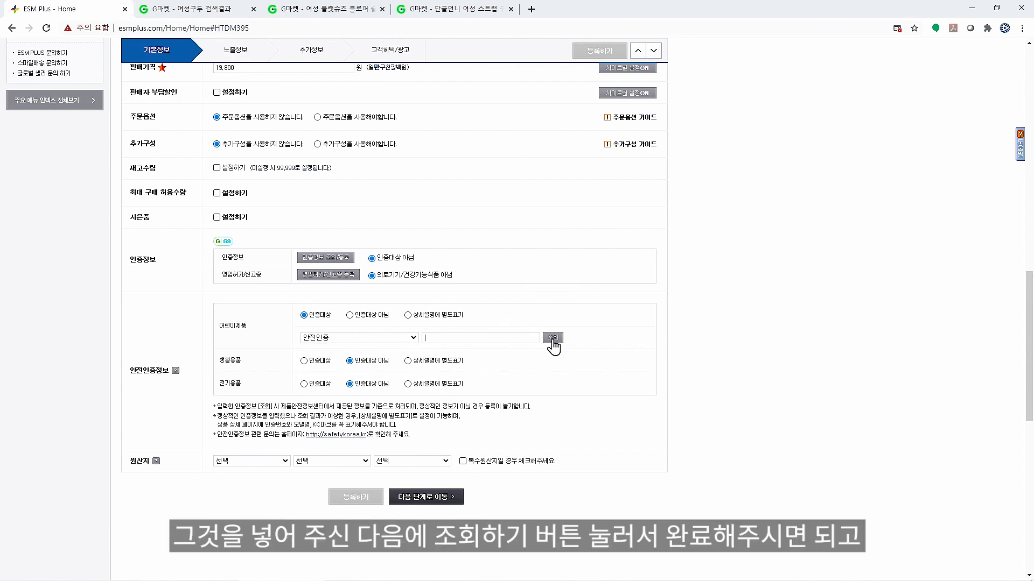
- Set the product origin (원산지) to 수입산, 아시아, 중국
click(288, 465)
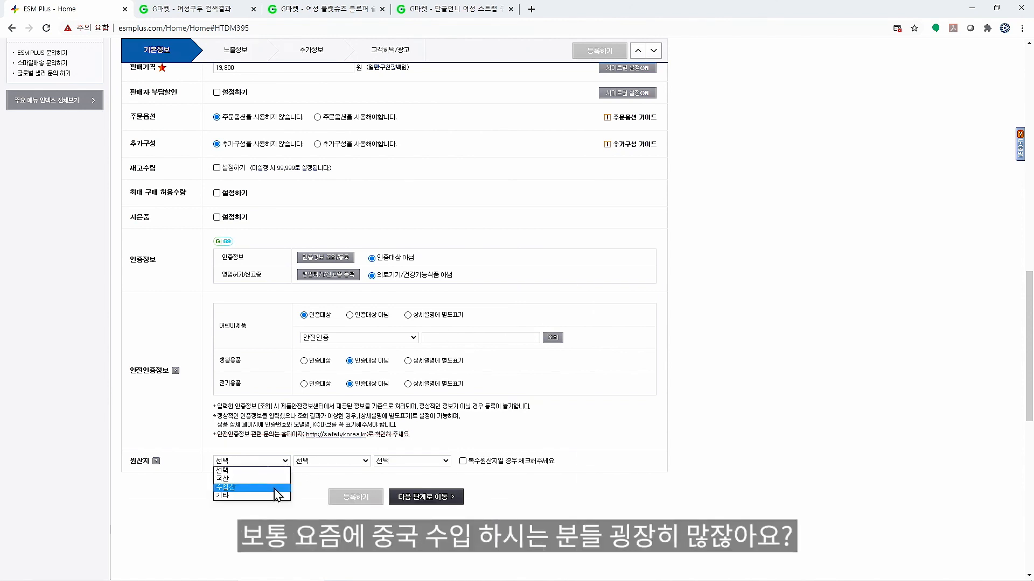
click(226, 487)
click(332, 466)
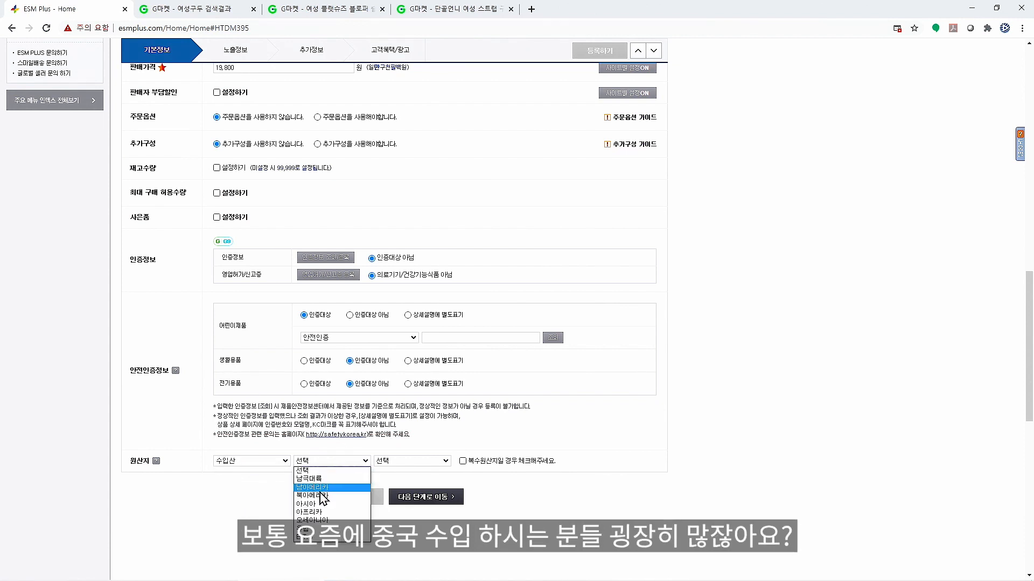
click(323, 509)
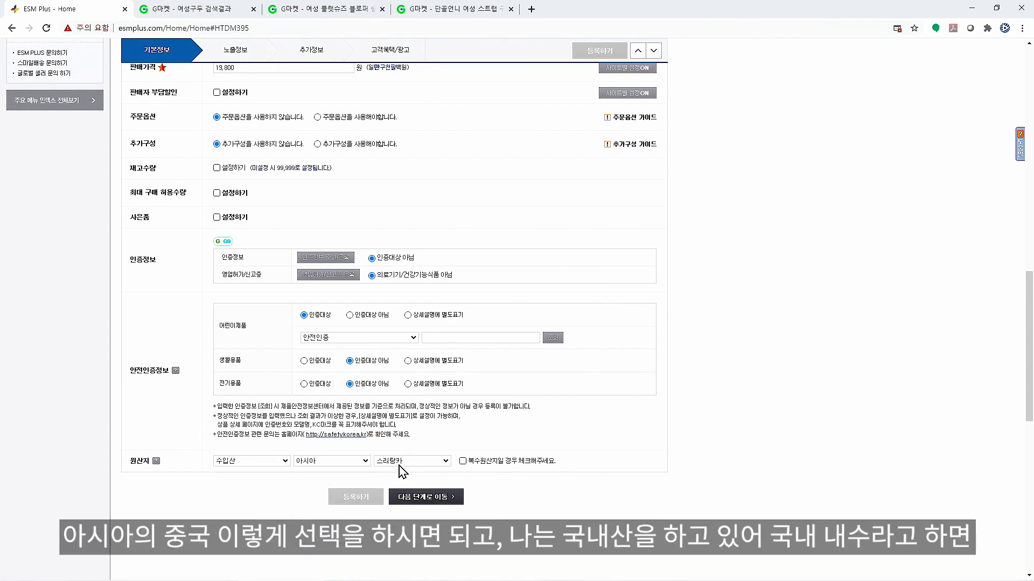
click(403, 463)
scroll(401, 426, up, 2)
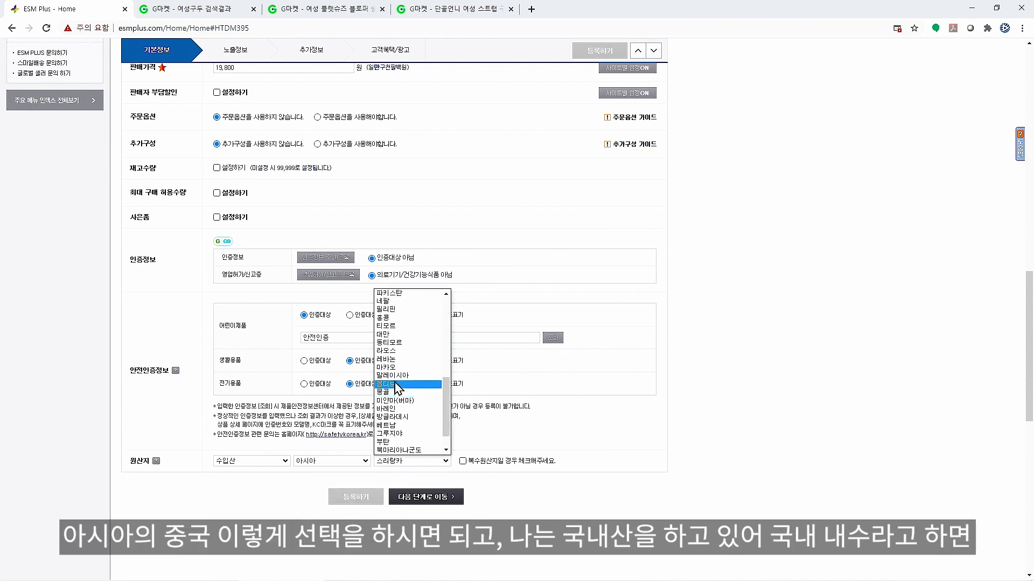
scroll(401, 401, up, 4)
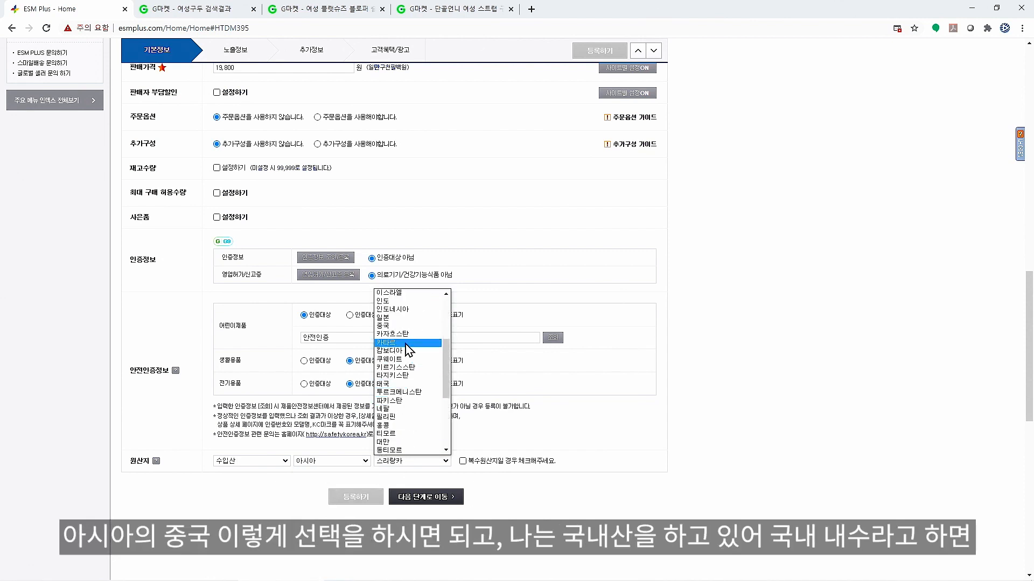
click(400, 326)
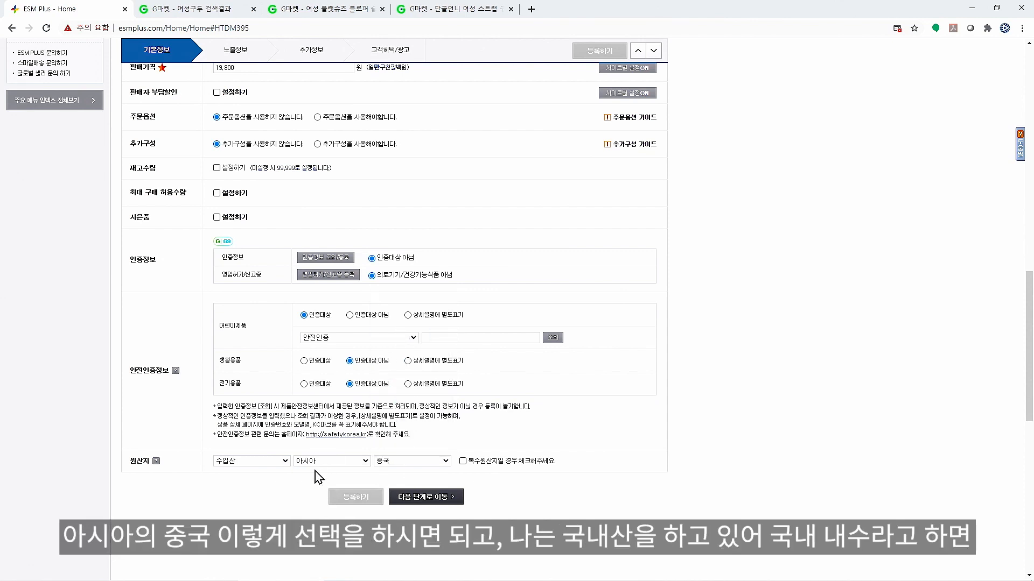
- Change the product origin to 국산, 서울, 서초구 and proceed to the 노출정보 stage
click(269, 460)
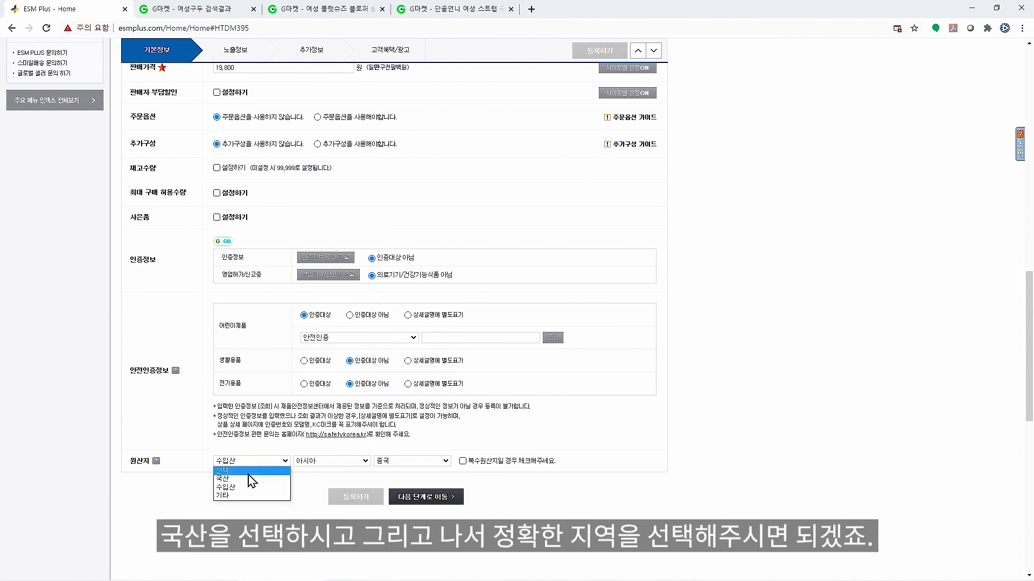
click(275, 478)
click(301, 462)
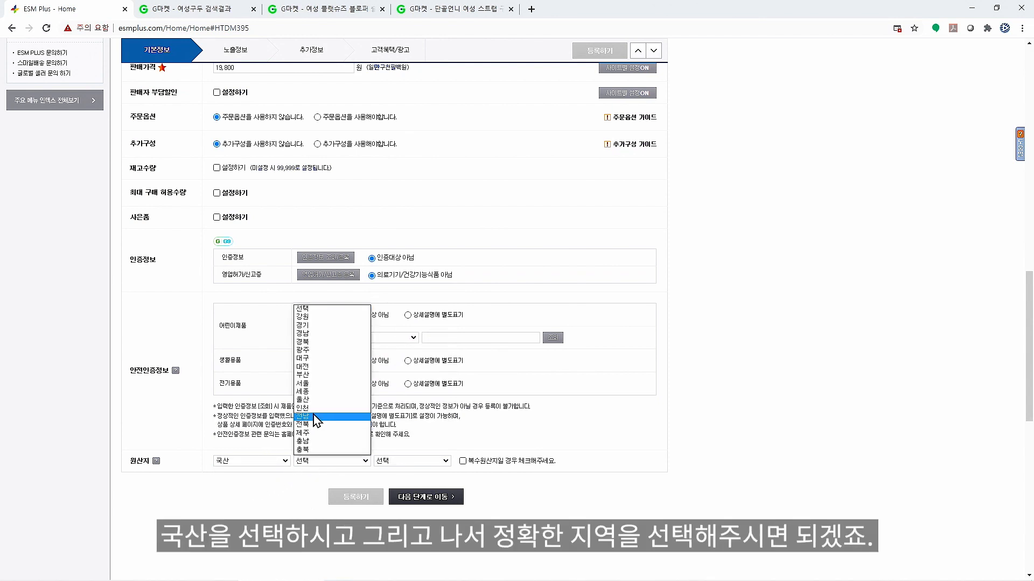
click(317, 384)
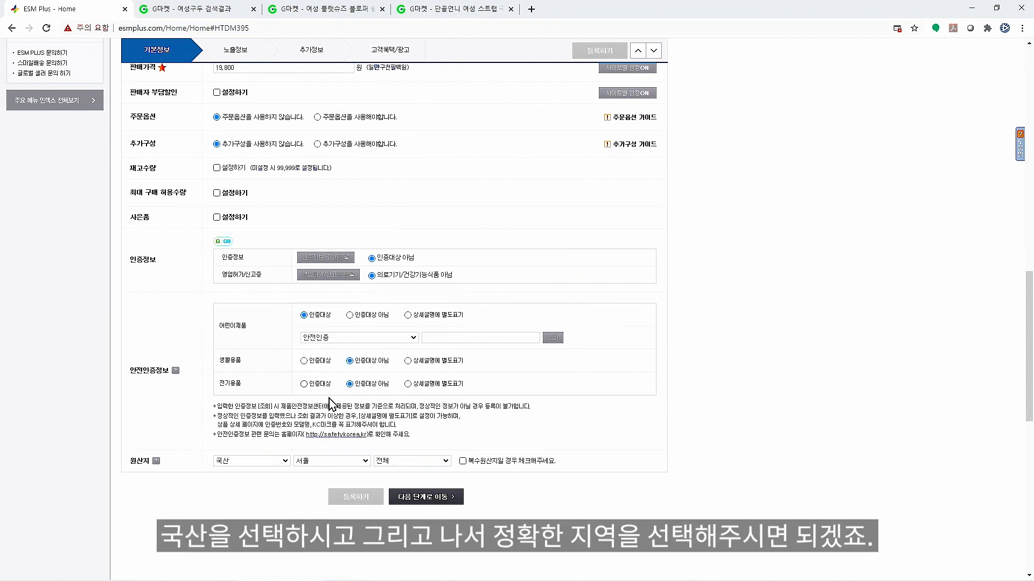
click(402, 462)
click(396, 399)
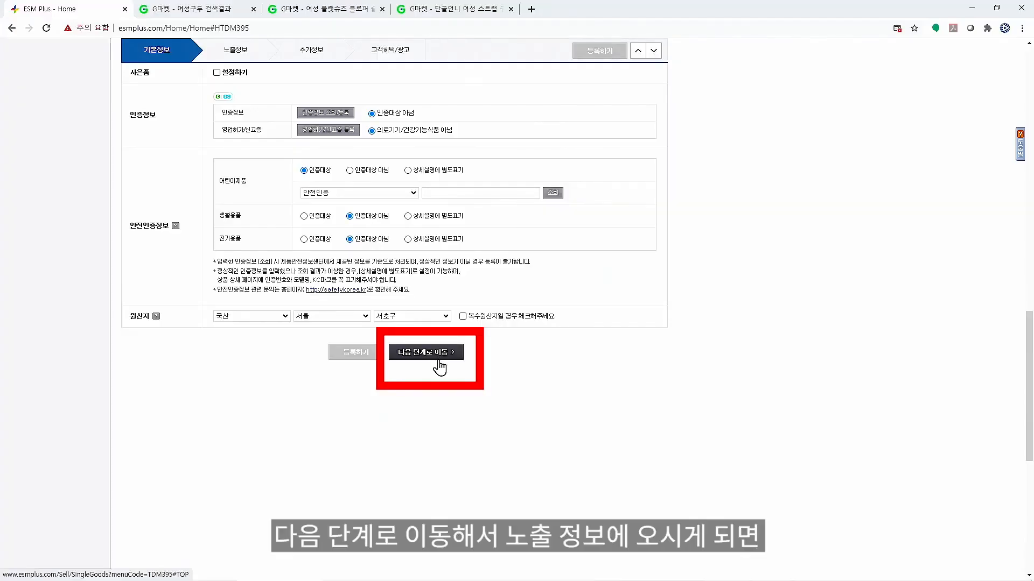
click(437, 366)
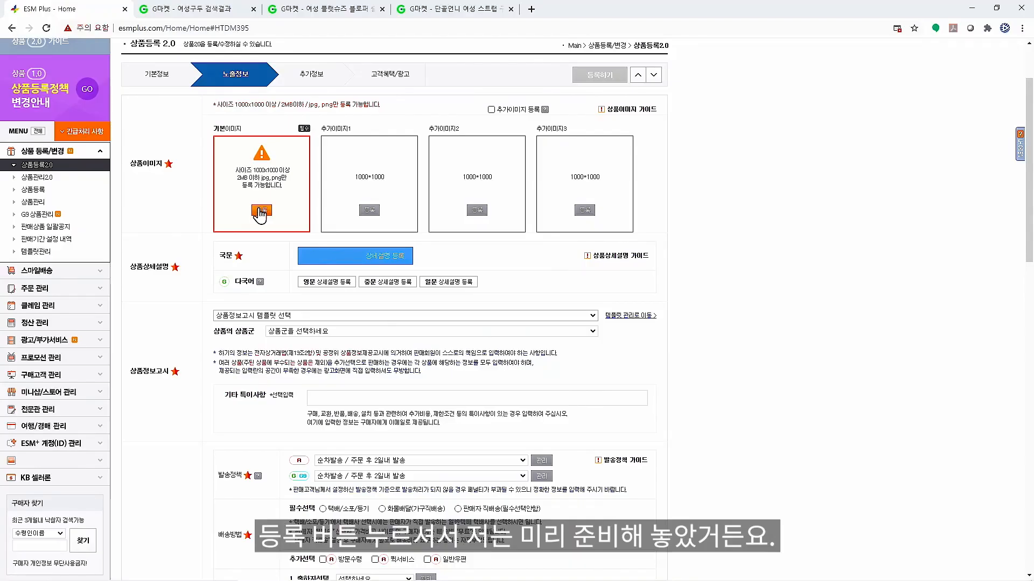
- Upload 상품이미지.jpg from the 상품등록 예제 이미지 folder as the product's basic image (기본이미지)
click(258, 209)
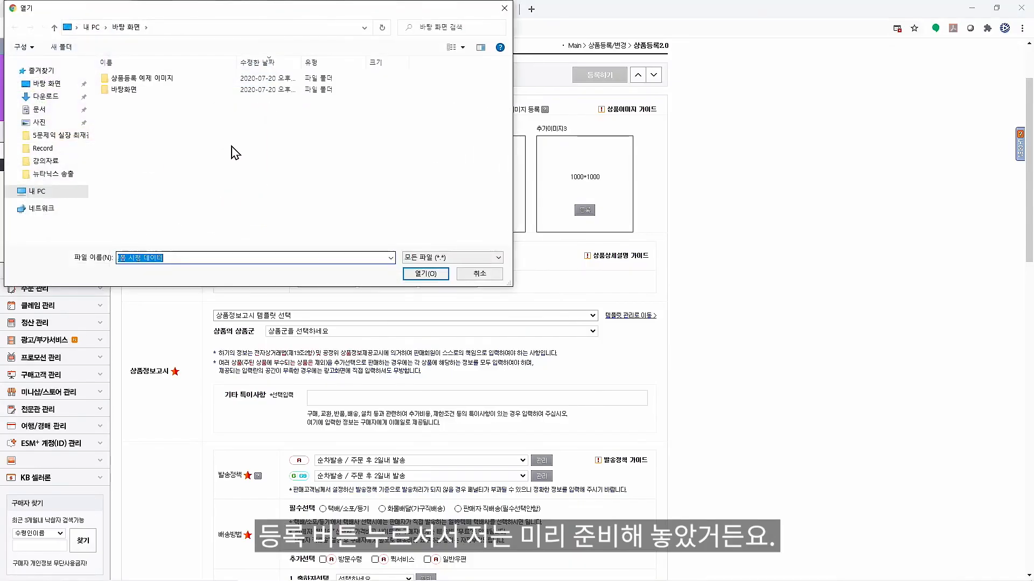
double_click(149, 83)
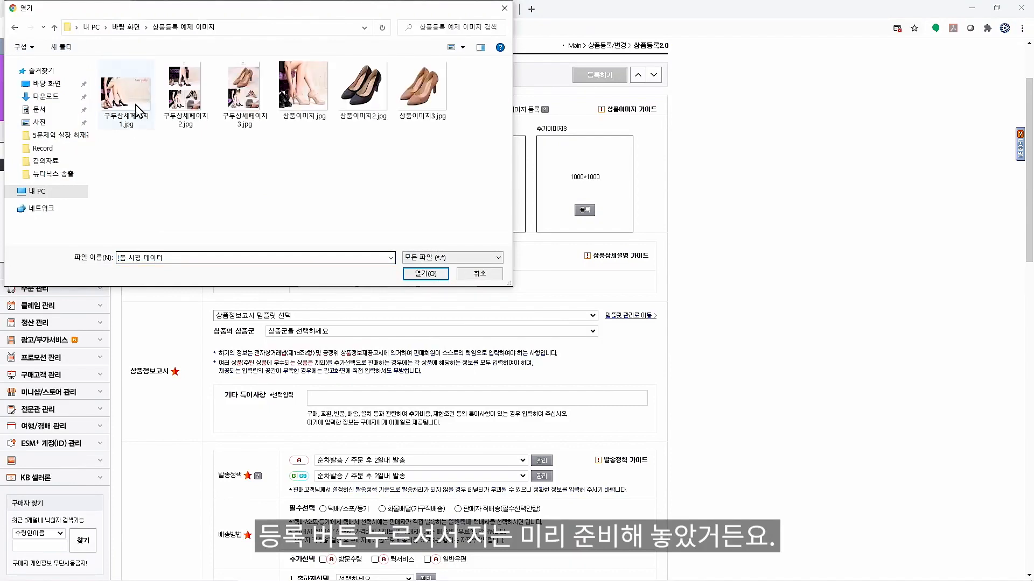
double_click(299, 98)
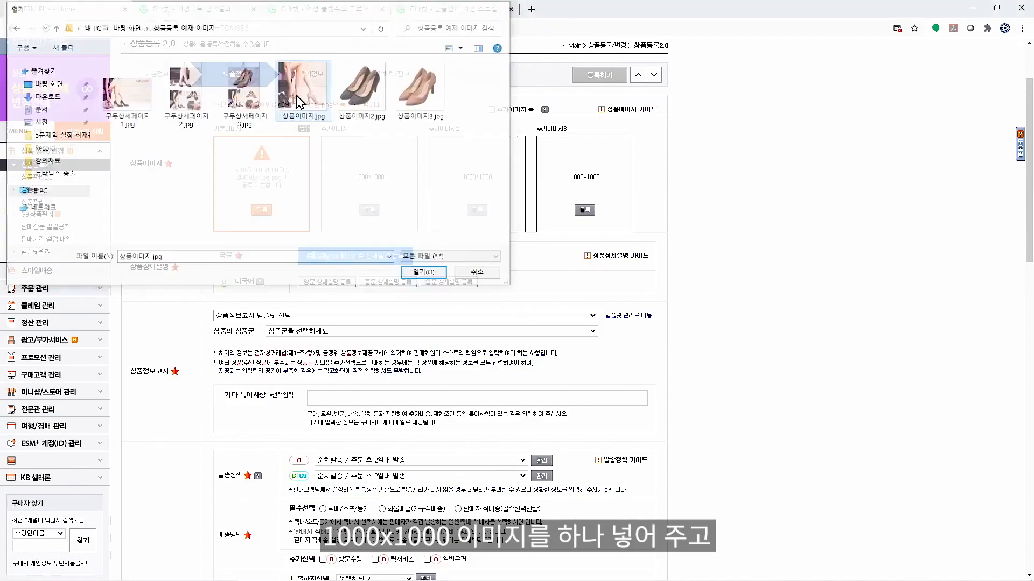
- Upload 상품이미지2.jpg as 추가이미지1 and 상품이미지3.jpg as 추가이미지2
click(370, 210)
double_click(379, 108)
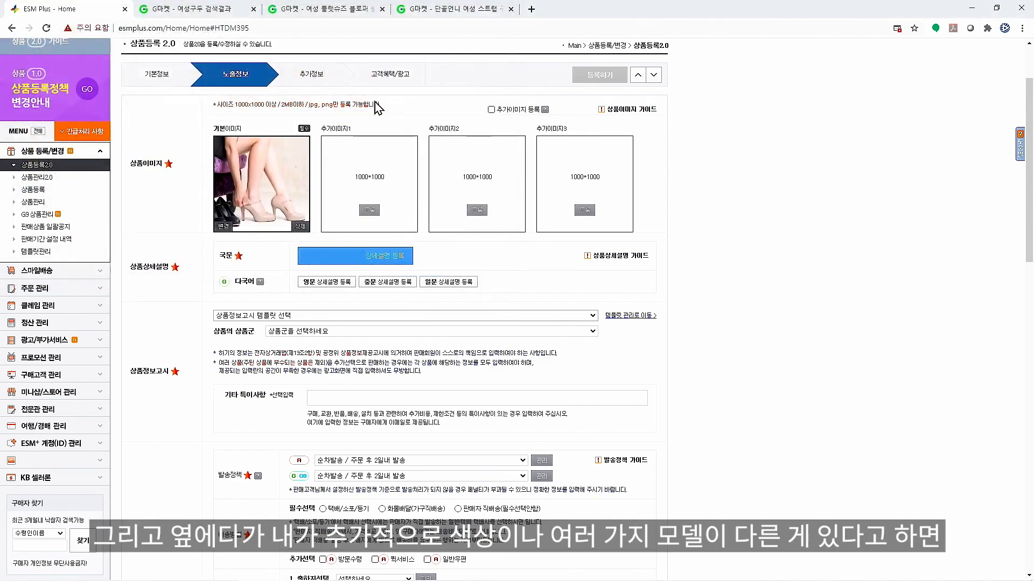
click(474, 212)
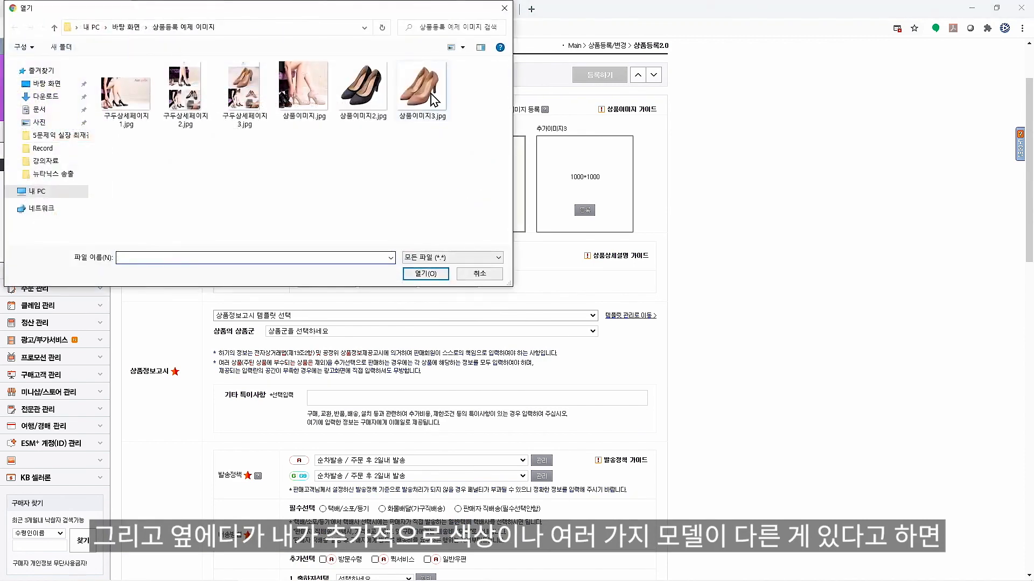
double_click(435, 100)
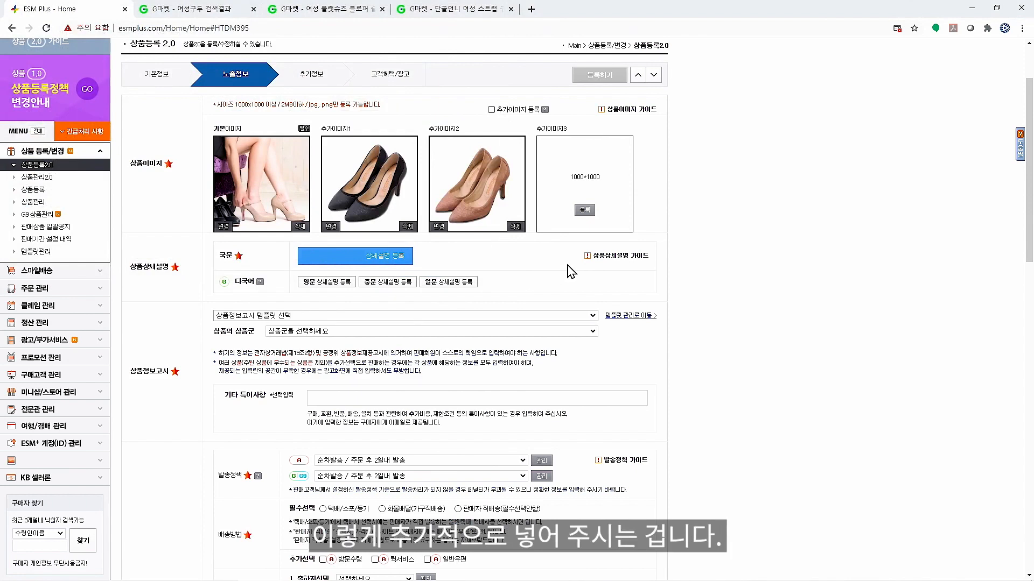
- Insert 구두상세페이지1.jpg, 구두상세페이지2.jpg and 구두상세페이지3.jpg from the PC into the Korean (국문) detailed description
click(364, 262)
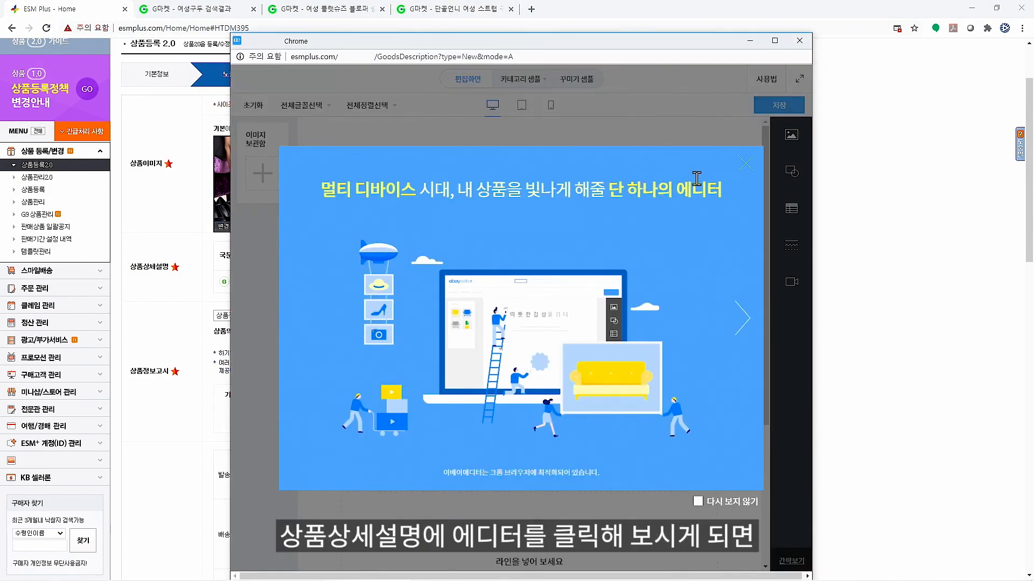
click(746, 164)
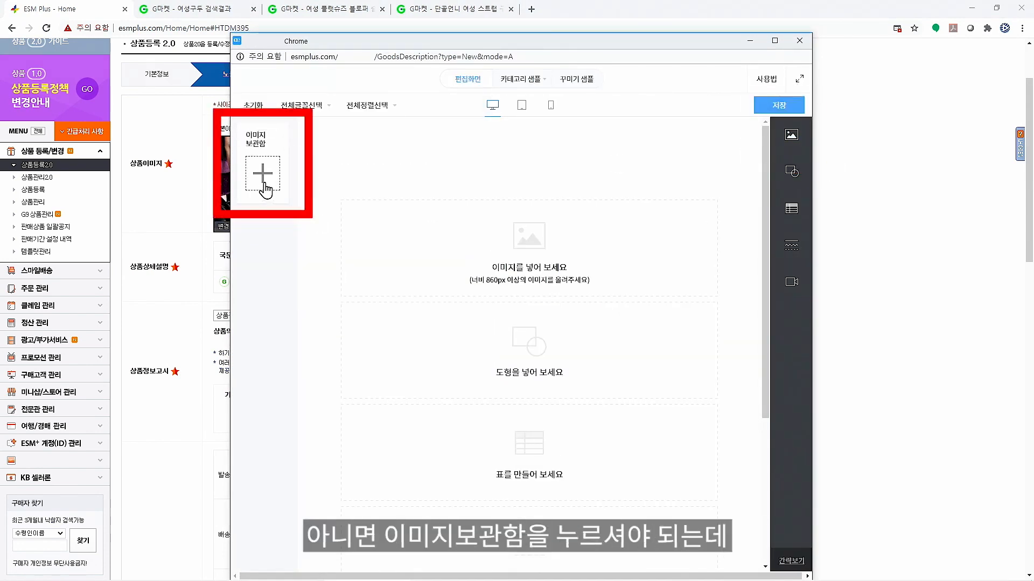
click(789, 137)
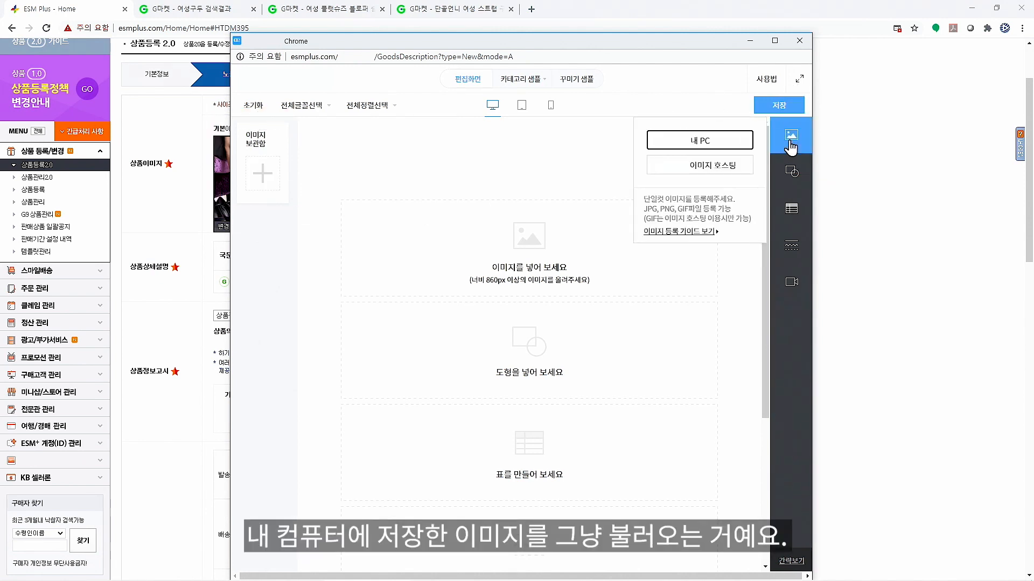
click(698, 151)
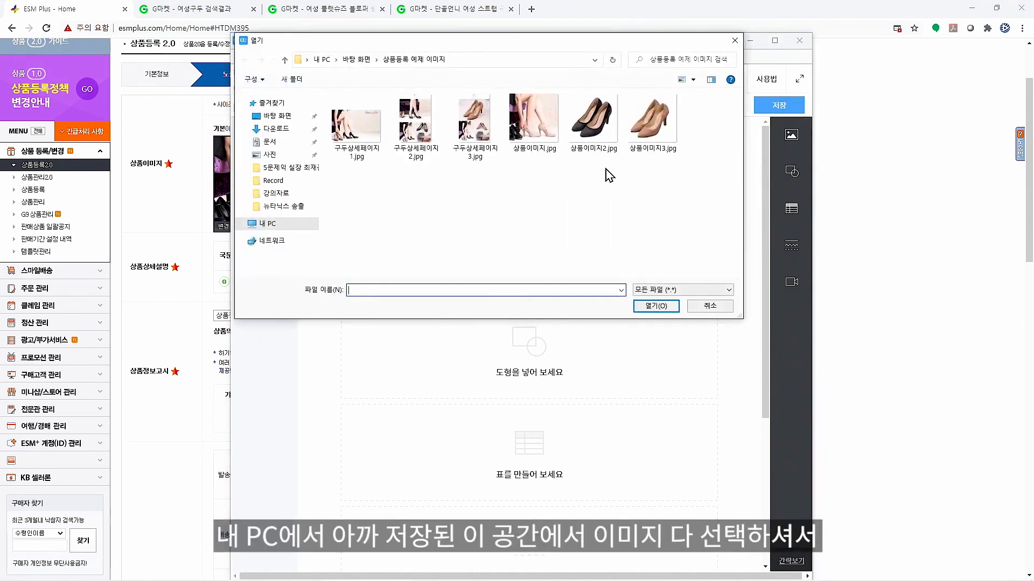
click(355, 151)
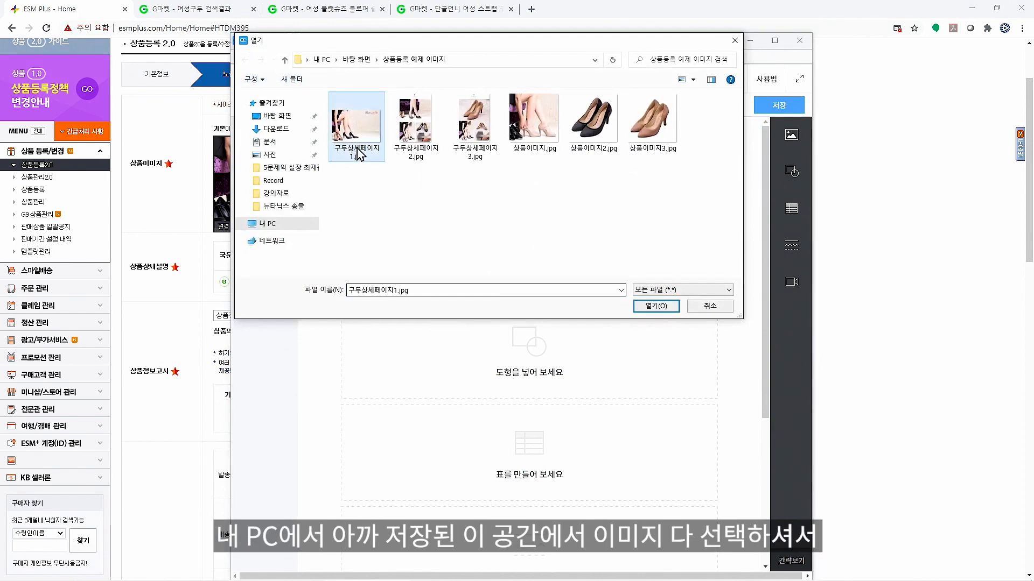
shift+click(482, 131)
click(646, 305)
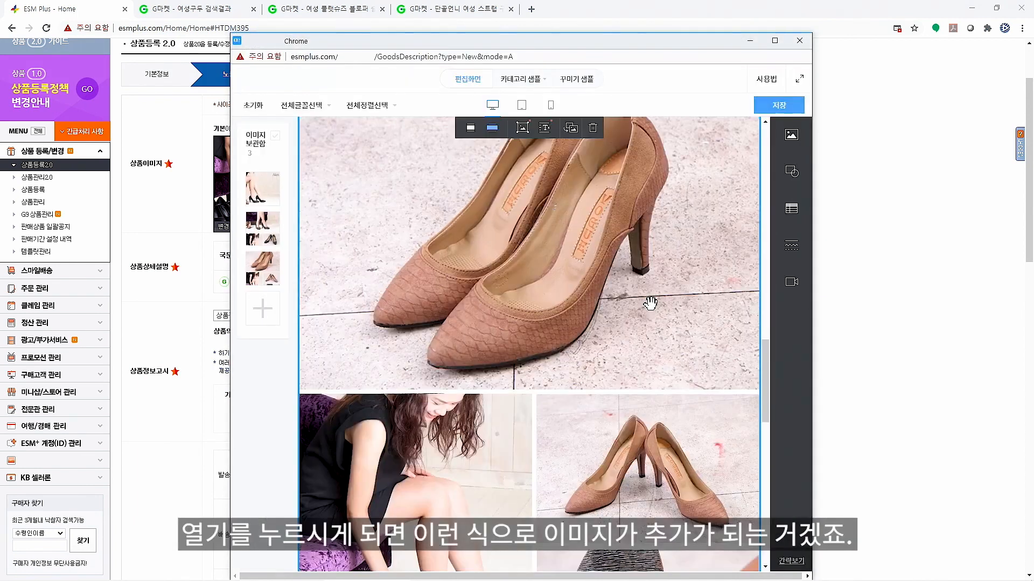
- Review the inserted detail page images and save the detailed description
scroll(712, 295, down, 1)
scroll(712, 296, down, 10)
scroll(713, 296, up, 10)
scroll(714, 294, down, 8)
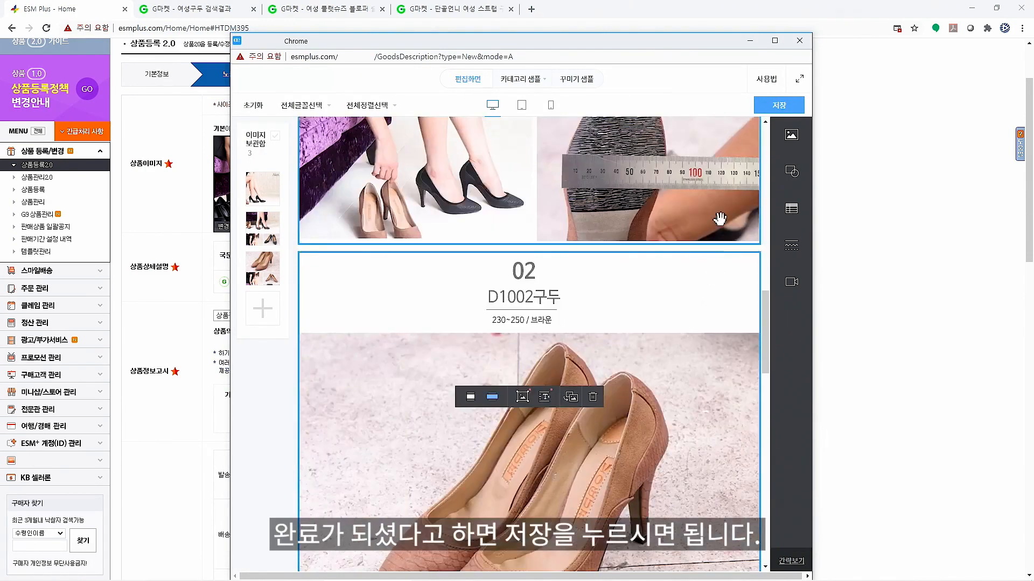
click(769, 108)
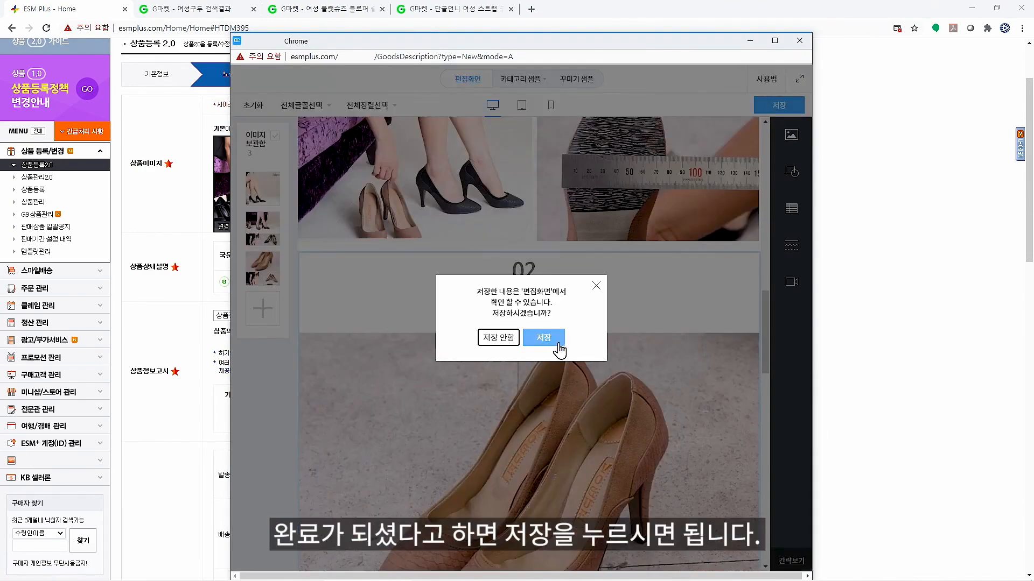
click(542, 338)
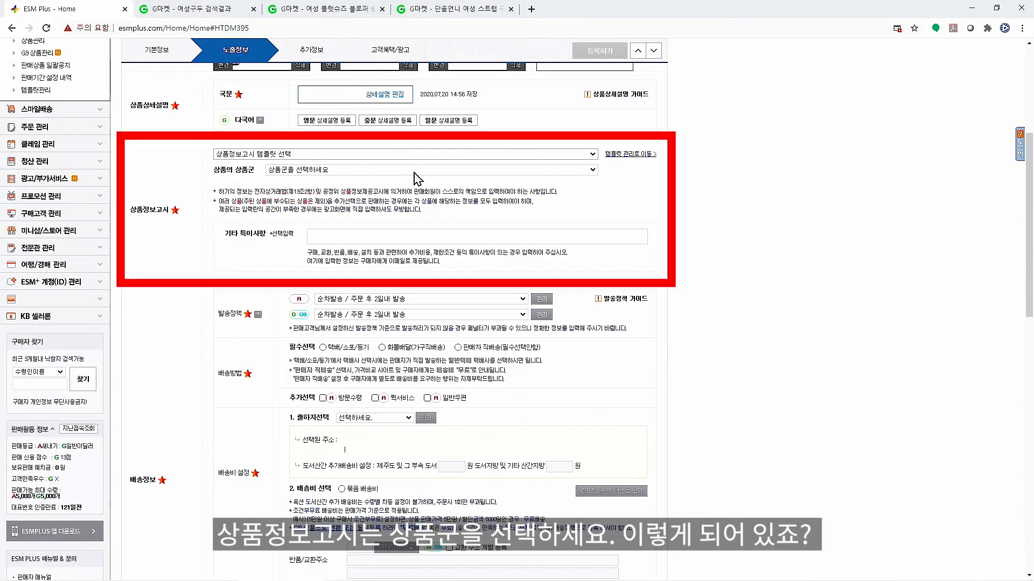
- Set the product group (상품군) to 구두/신발, with 제품의 주소재 as 1등급 한우 가죽 and 색상 as 브라운 블랙 레드
click(415, 172)
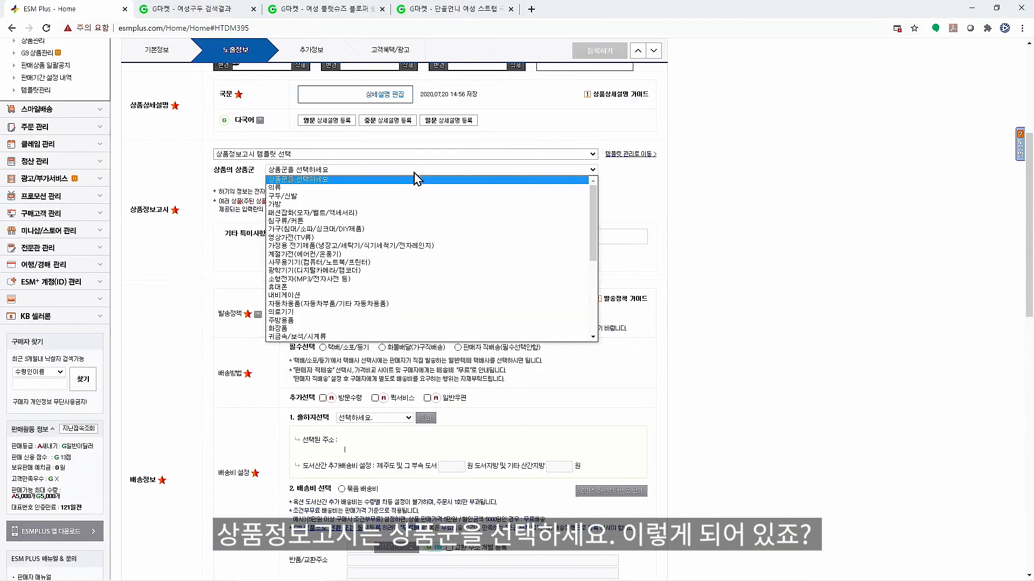
click(381, 197)
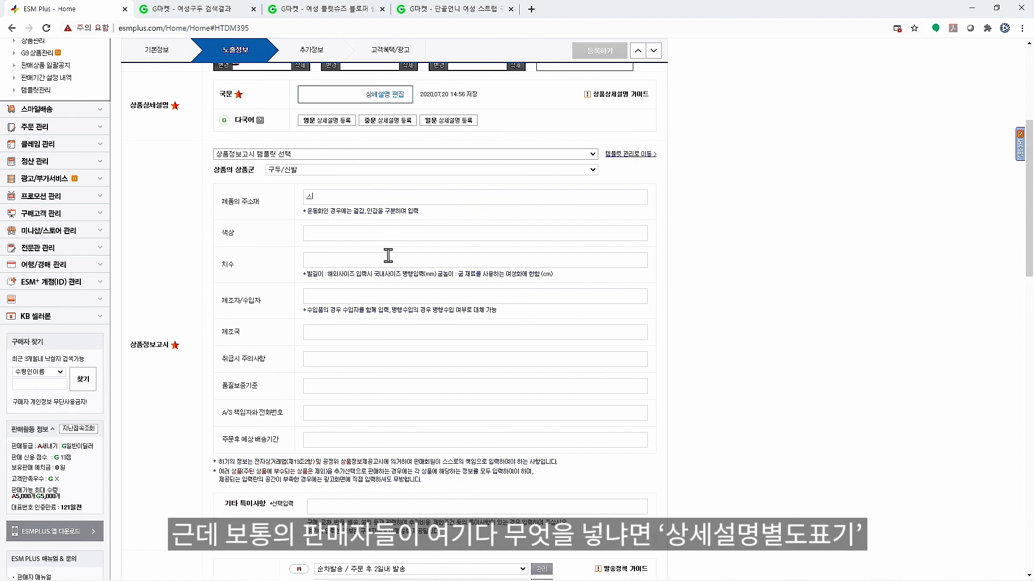
text(명별도표기)
key(ctrl+a)
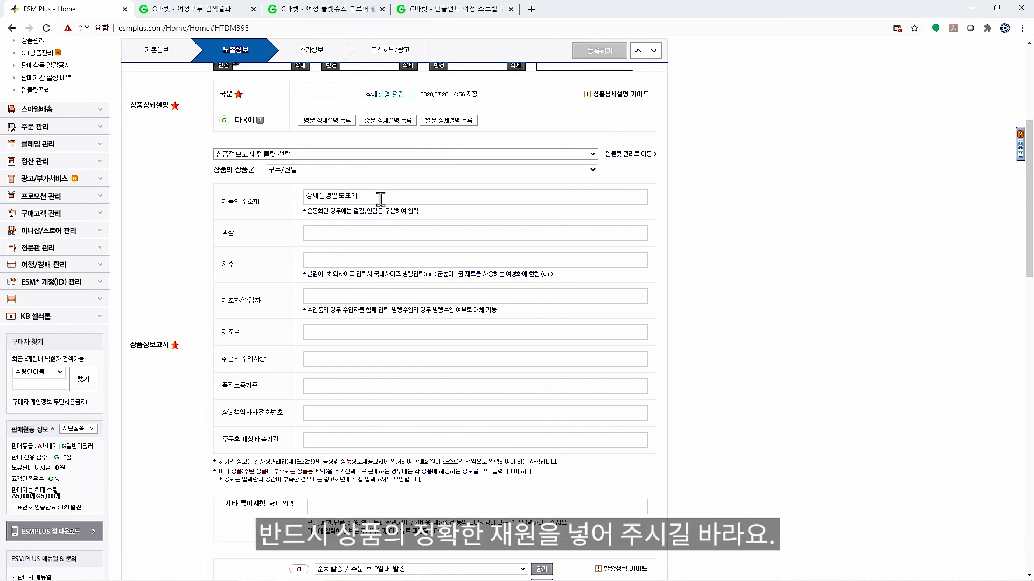
key(BackSpace)
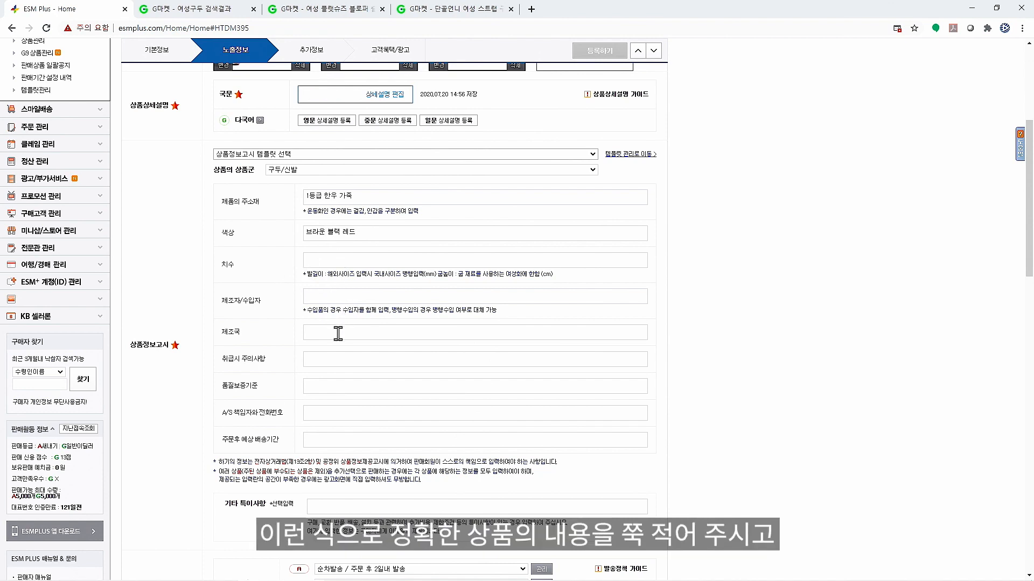
- Start a new shipping policy (발송정책) for the Auction (A) channel as 당일발송 with a 15시 00분 cutoff time
scroll(352, 425, down, 7)
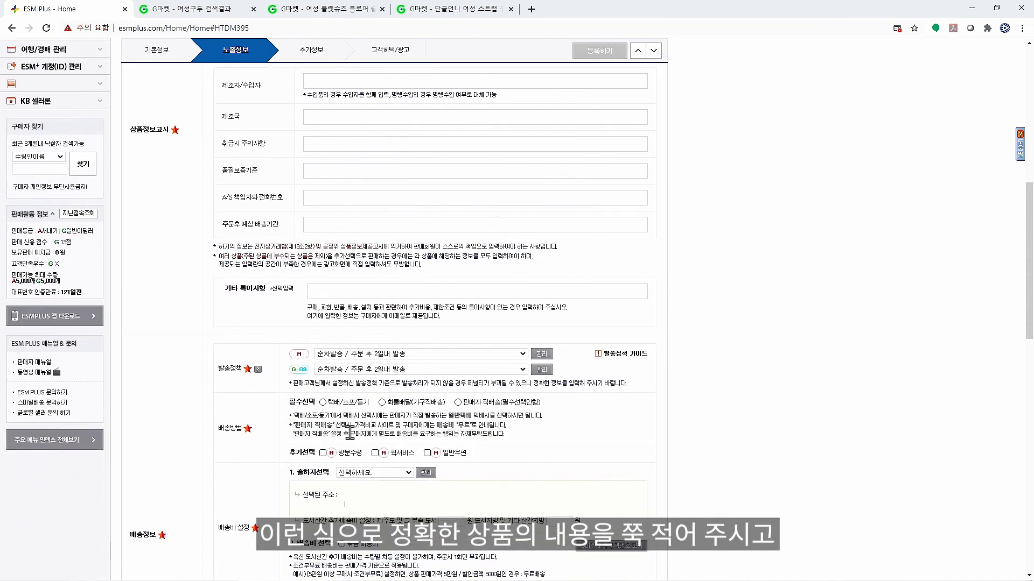
scroll(353, 437, down, 2)
scroll(339, 171, up, 1)
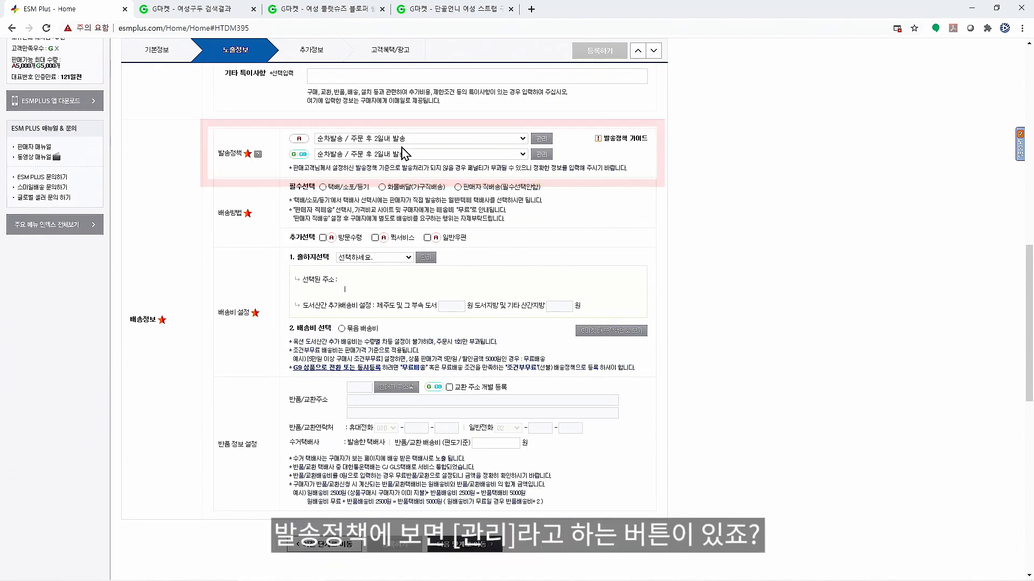
key(ctrl)
click(540, 140)
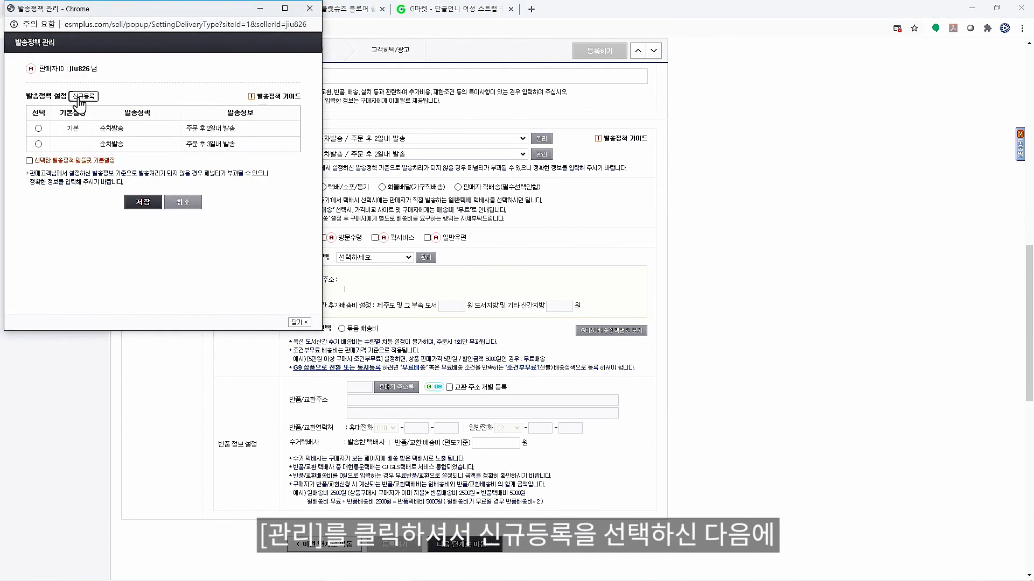
click(81, 98)
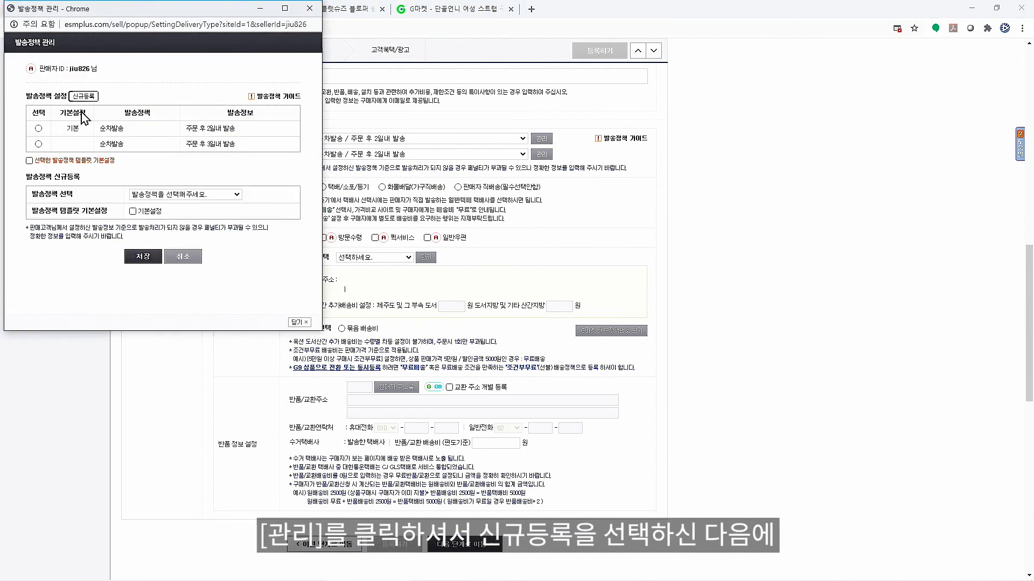
click(169, 195)
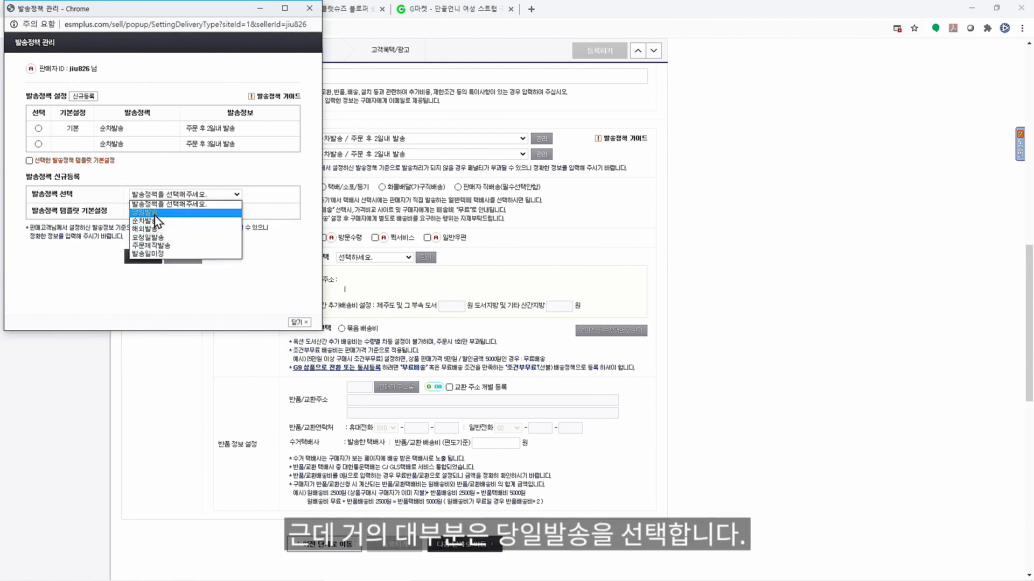
click(154, 214)
click(191, 211)
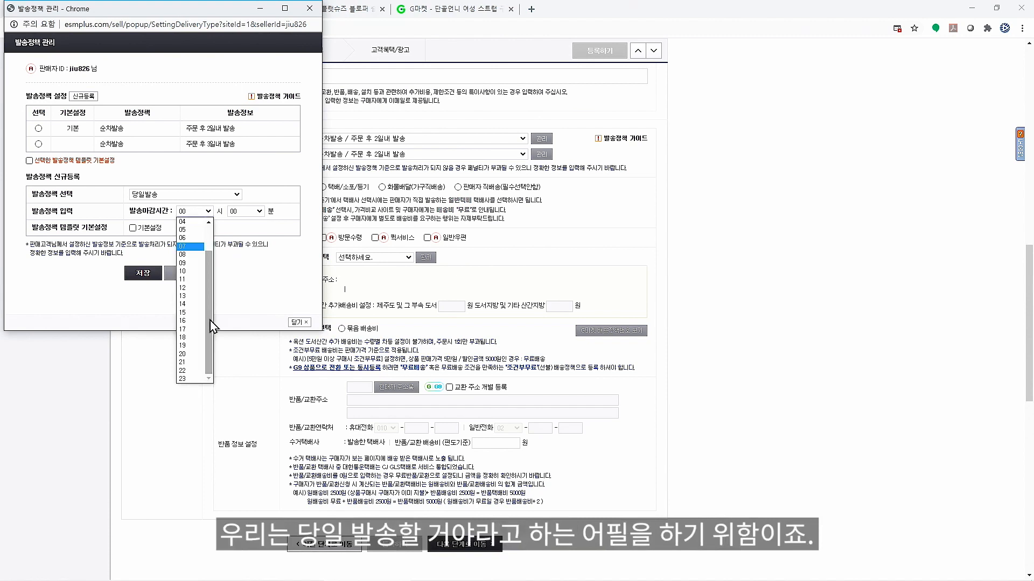
click(199, 313)
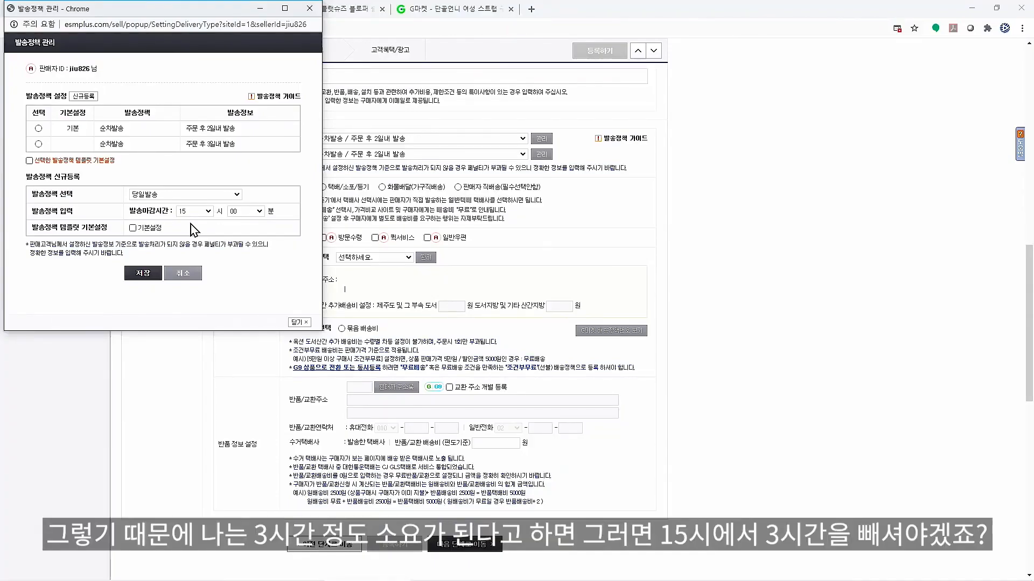
- Change the same-day policy's cutoff hour to 12시, then save it and apply it to the product
click(199, 220)
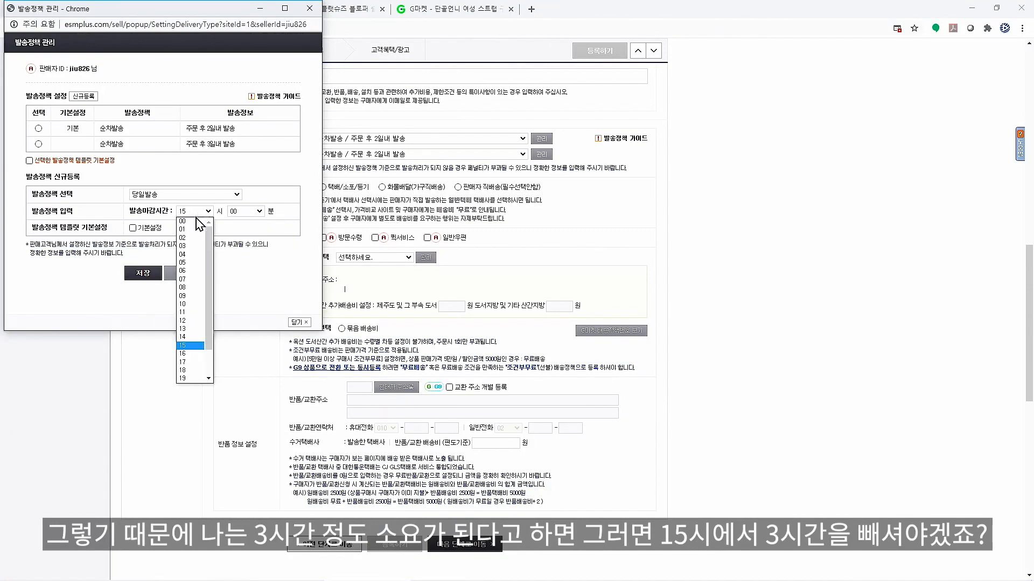
click(190, 323)
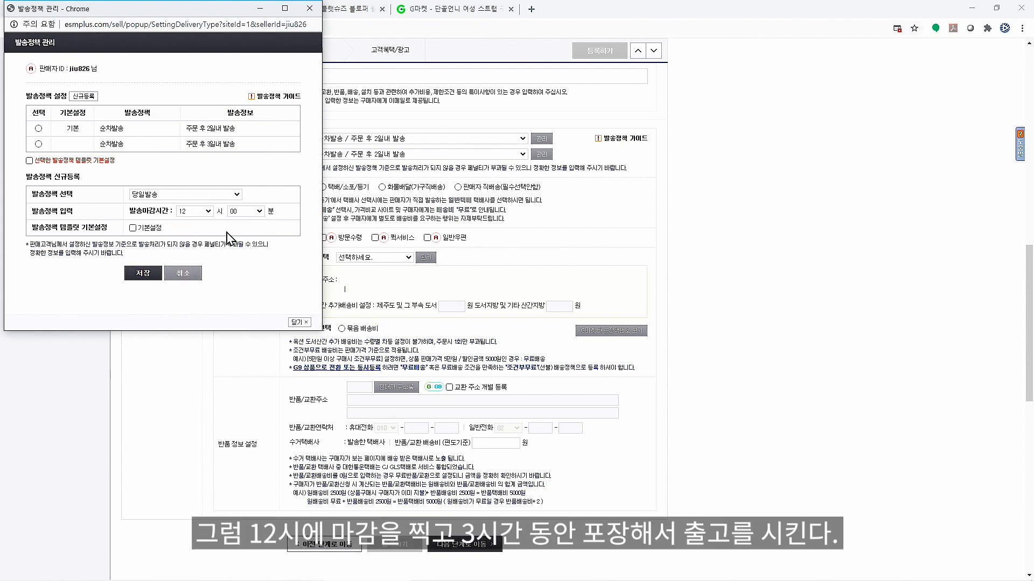
click(143, 274)
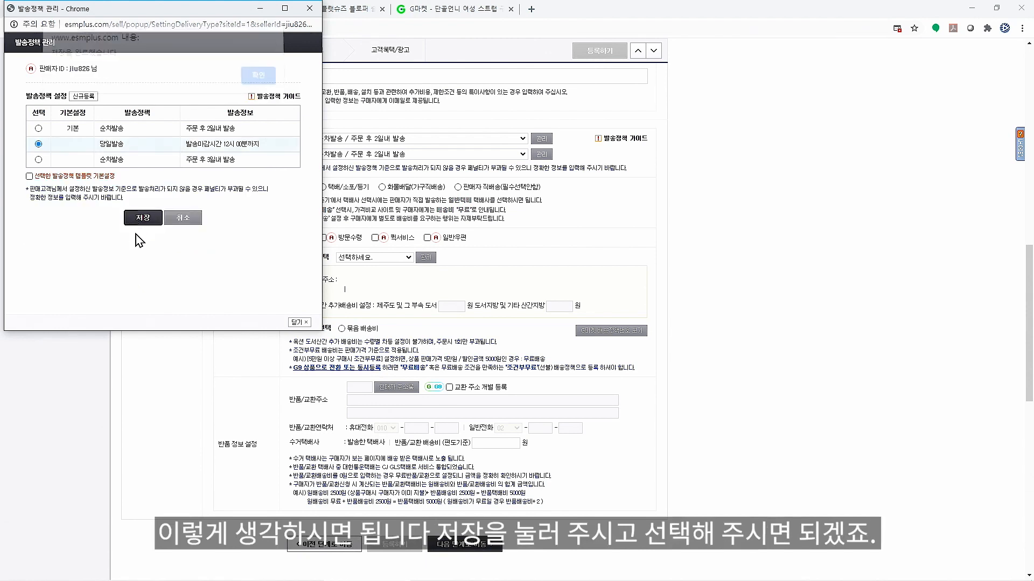
click(253, 84)
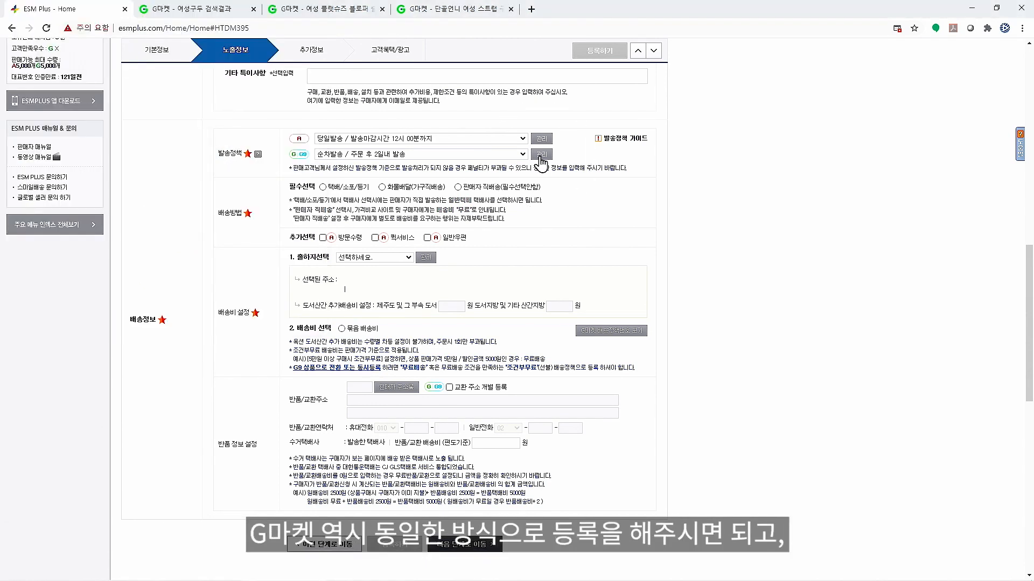
- Set the shipping method (배송방법) to 택배/소포/등기 with CJ택배 as the courier
click(323, 188)
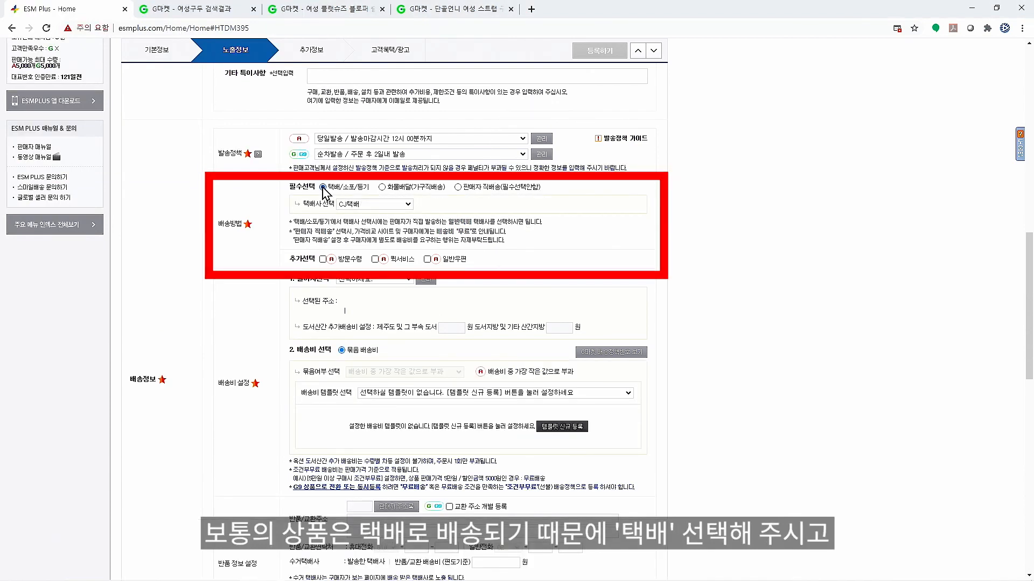
click(348, 204)
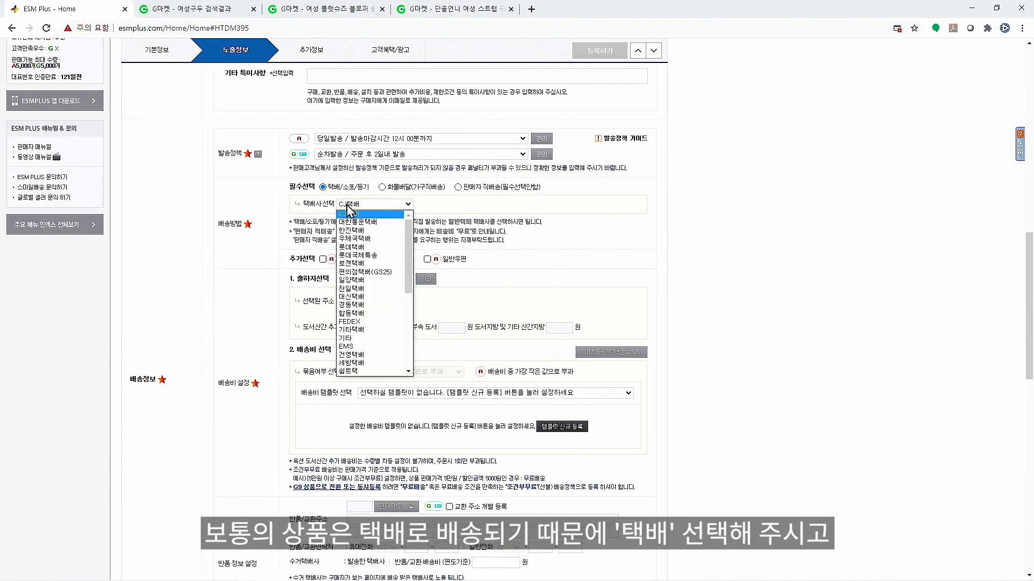
click(349, 212)
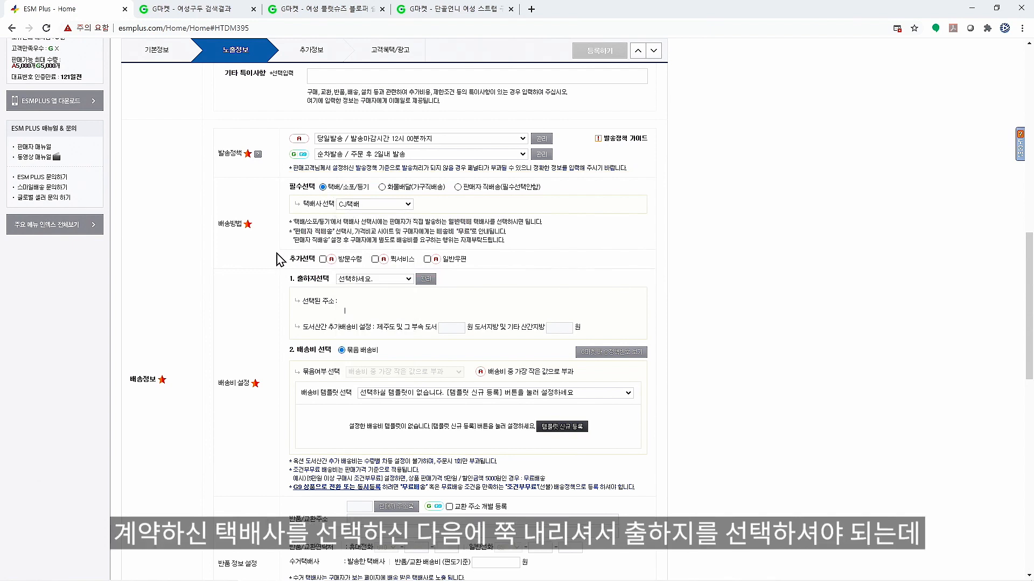
- Start registering a new shipping origin (출하지) and open the seller address book for its address
scroll(266, 267, down, 2)
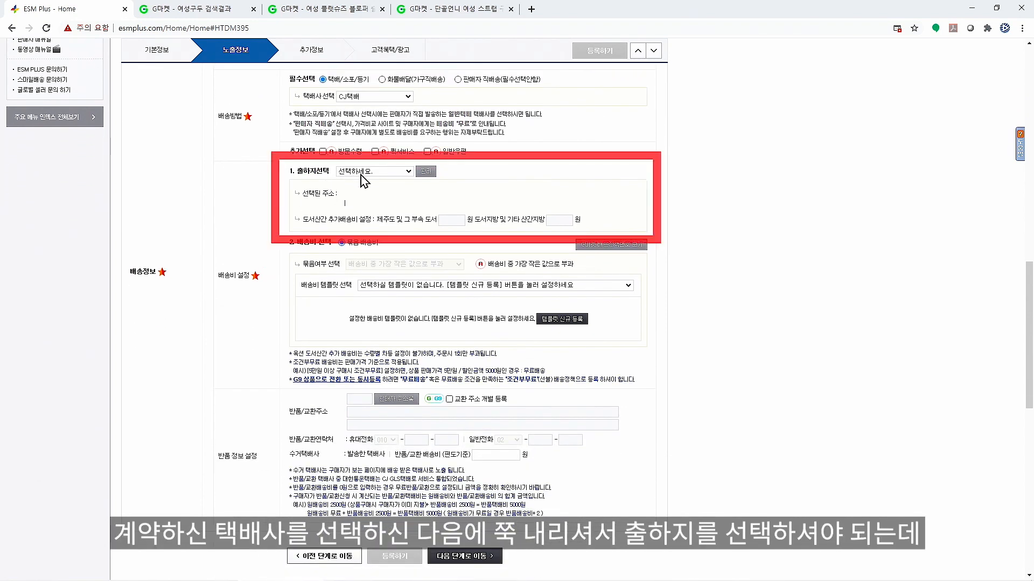
click(422, 172)
click(98, 232)
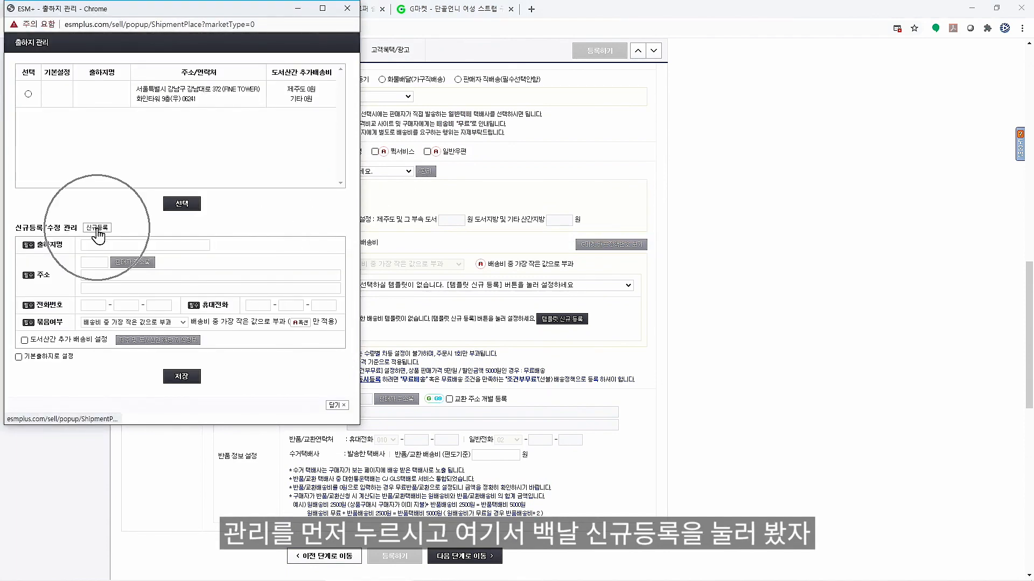
click(122, 265)
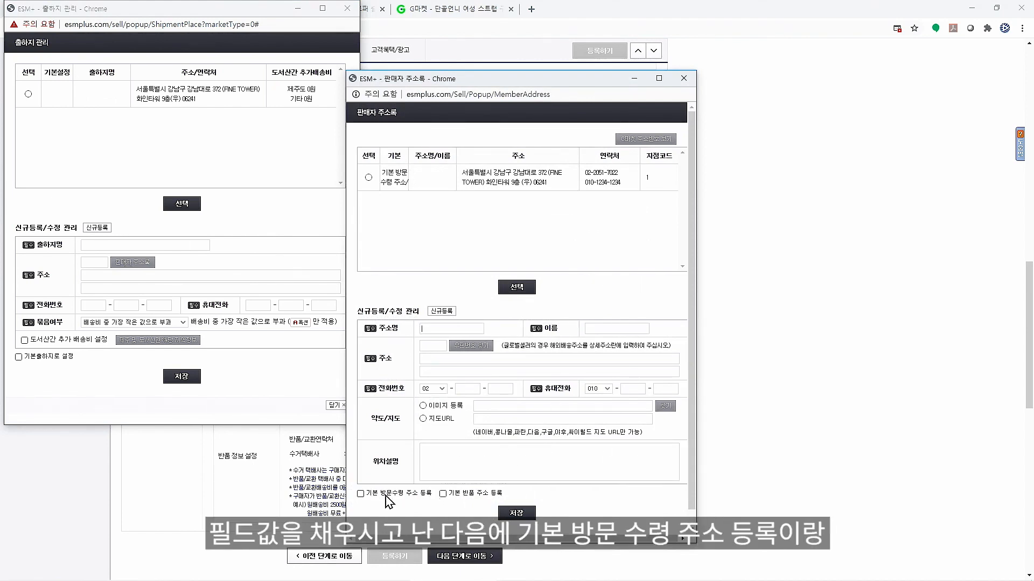
- Enable 기본 방문수령 주소 등록 and 기본 반품 주소 등록, and choose the registered seller address for the shipping origin
click(360, 494)
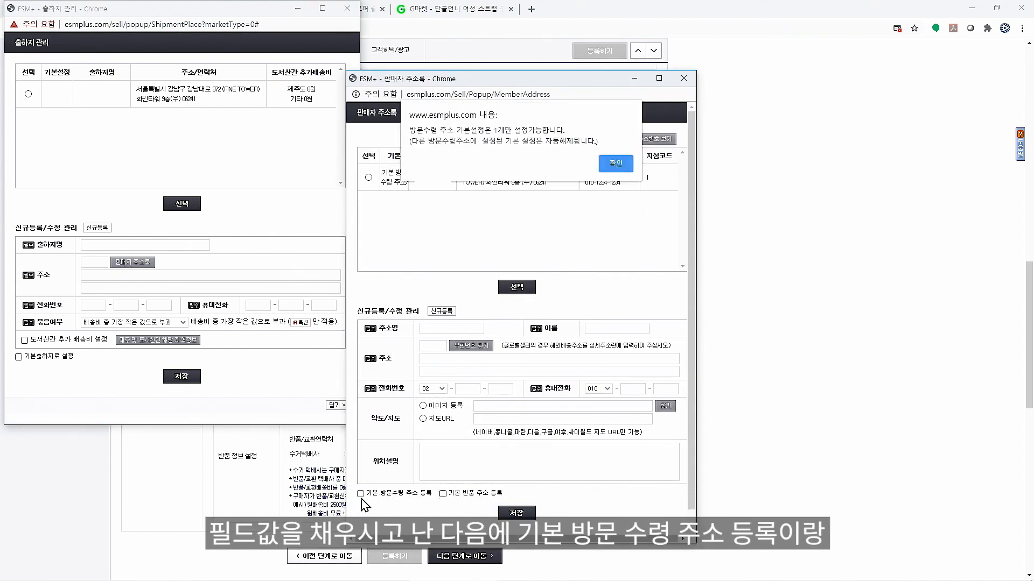
click(615, 164)
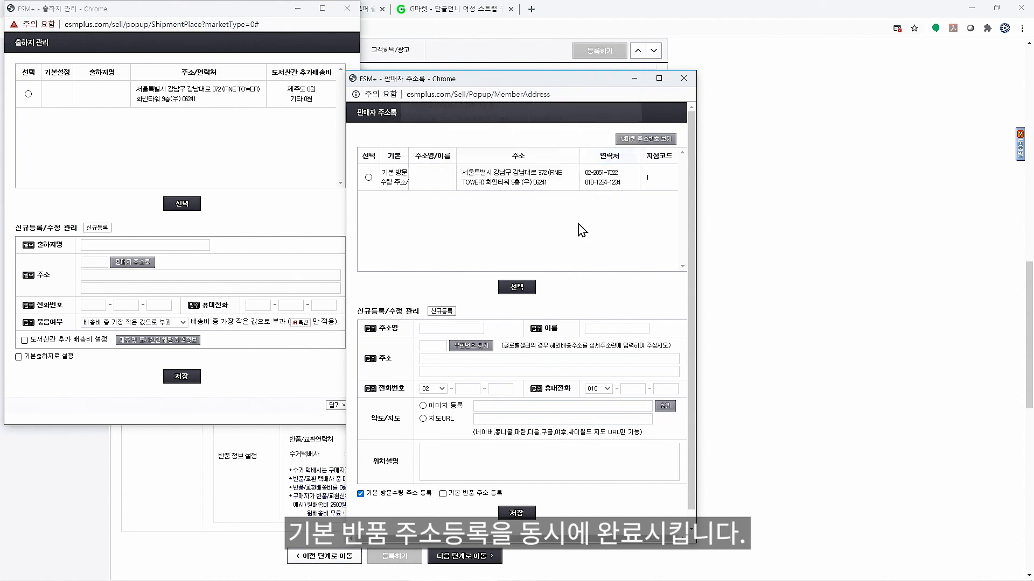
click(442, 494)
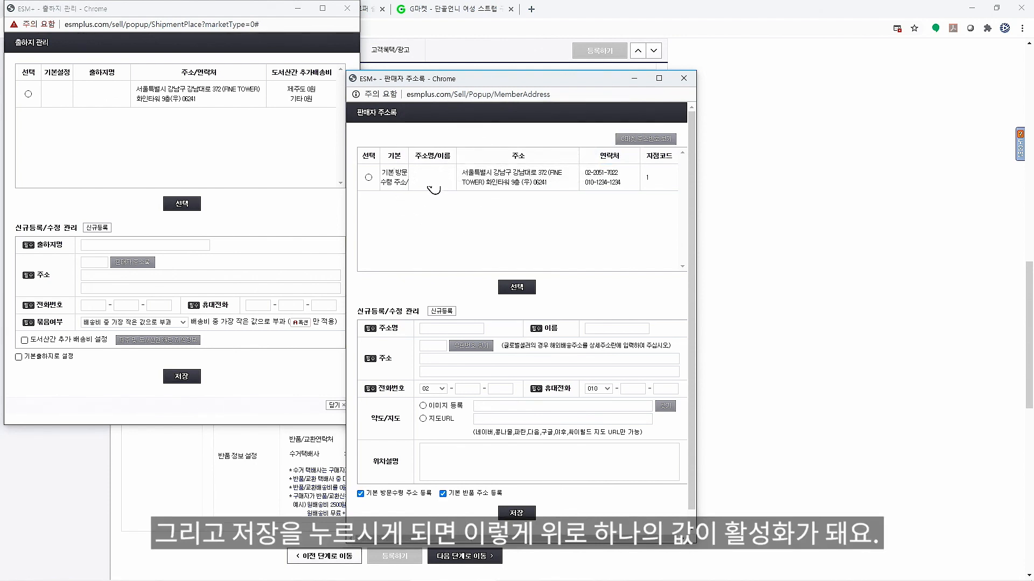
click(368, 177)
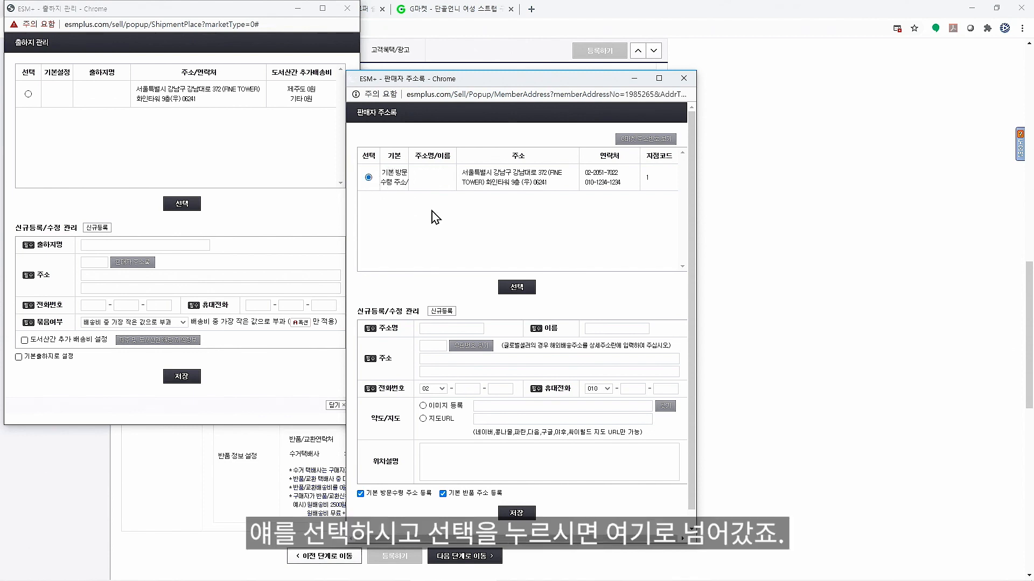
click(512, 288)
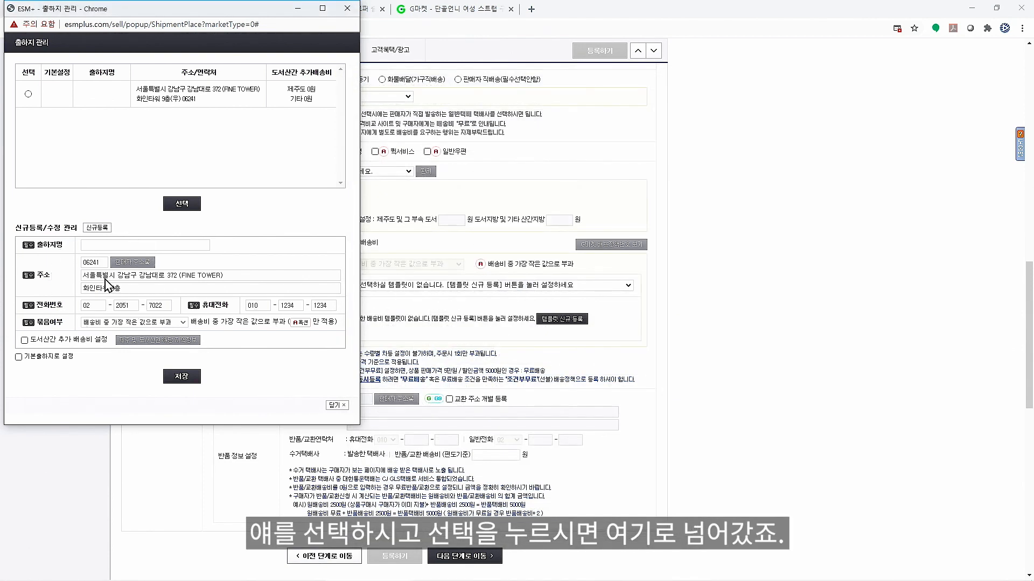
- Name the shipping origin and enable 도서산간 추가 배송비 설정 with 3000원 for Jeju and 7000원 for other remote areas
click(94, 245)
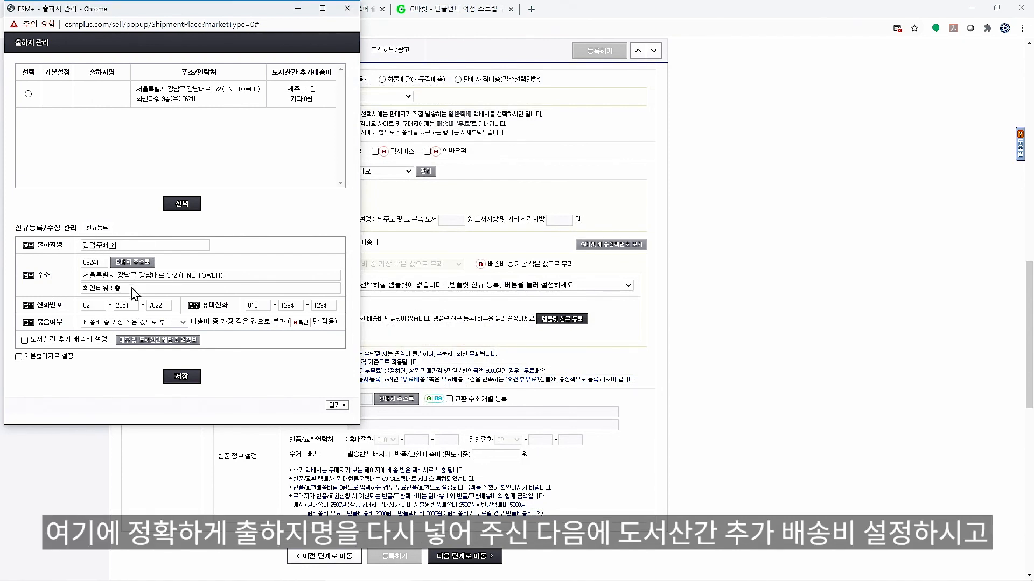
click(72, 343)
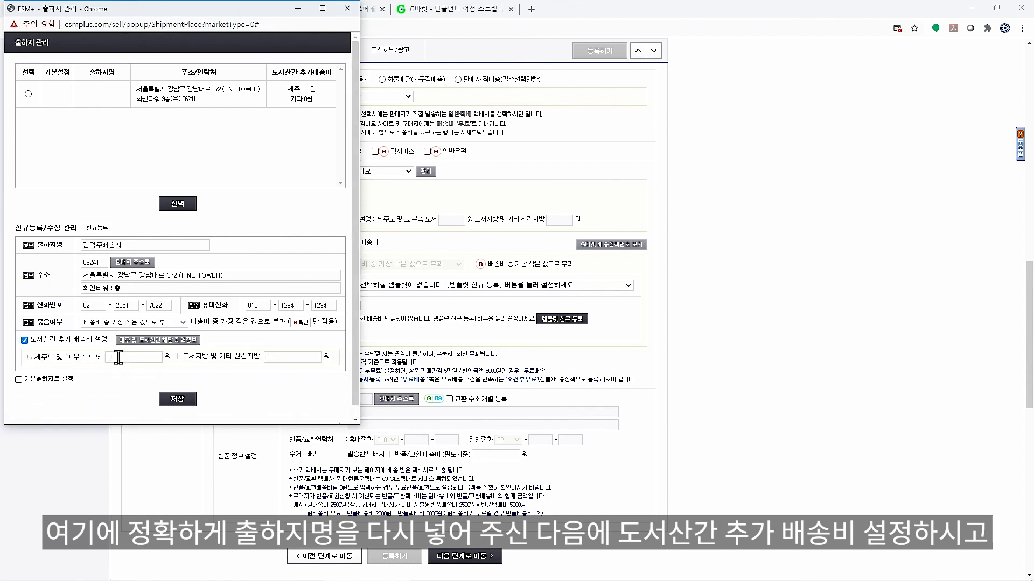
text(3)
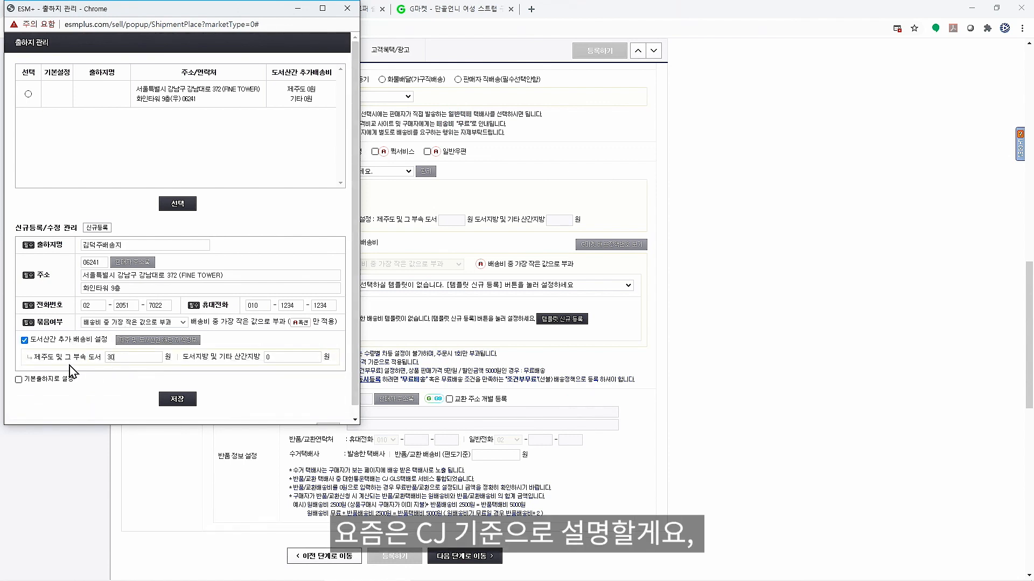
text(000)
drag(284, 356, 232, 358)
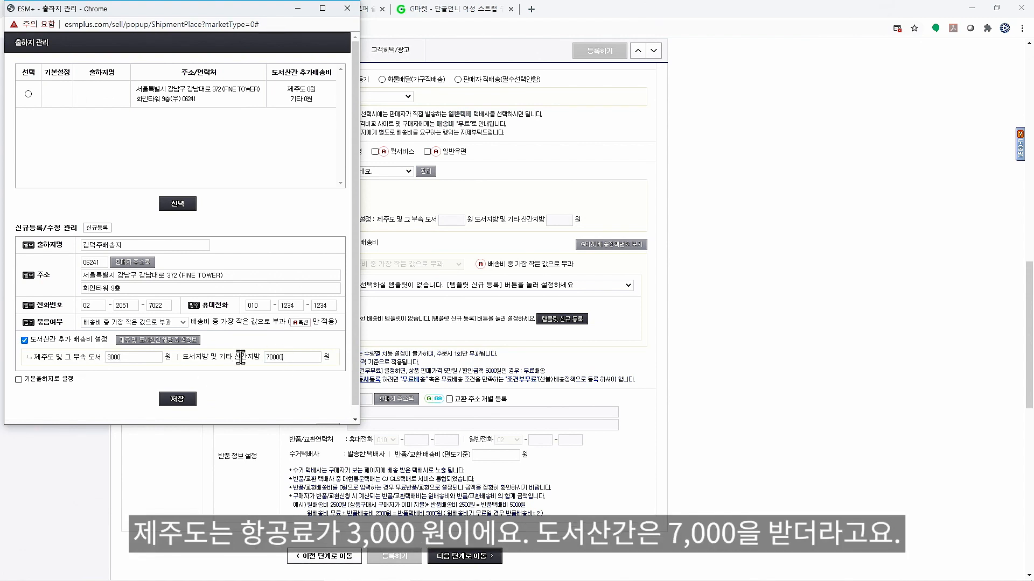
key(BackSpace)
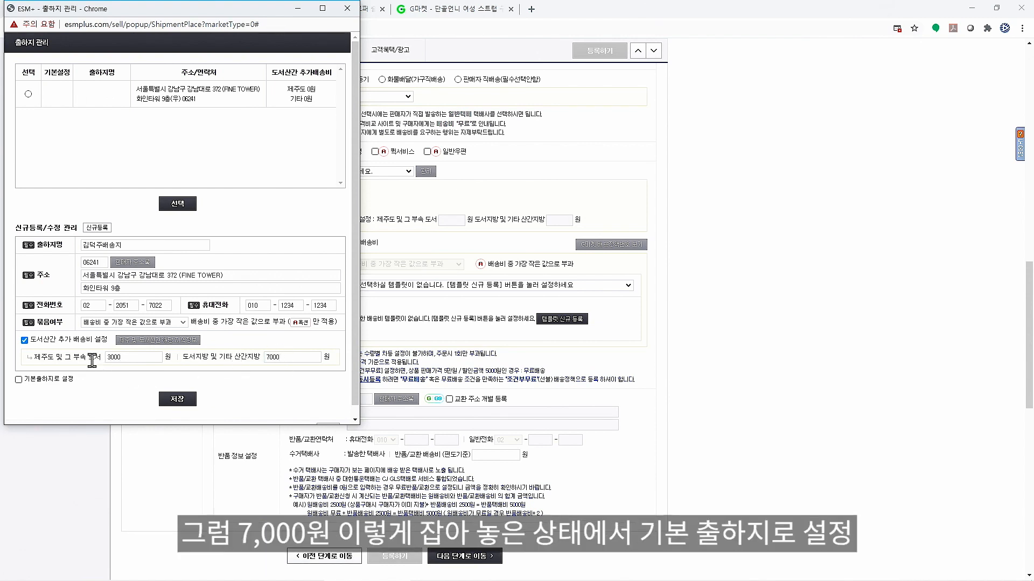
- Choose the registered address in the 출하지 list and apply it as the product's shipping origin
key(ctrl)
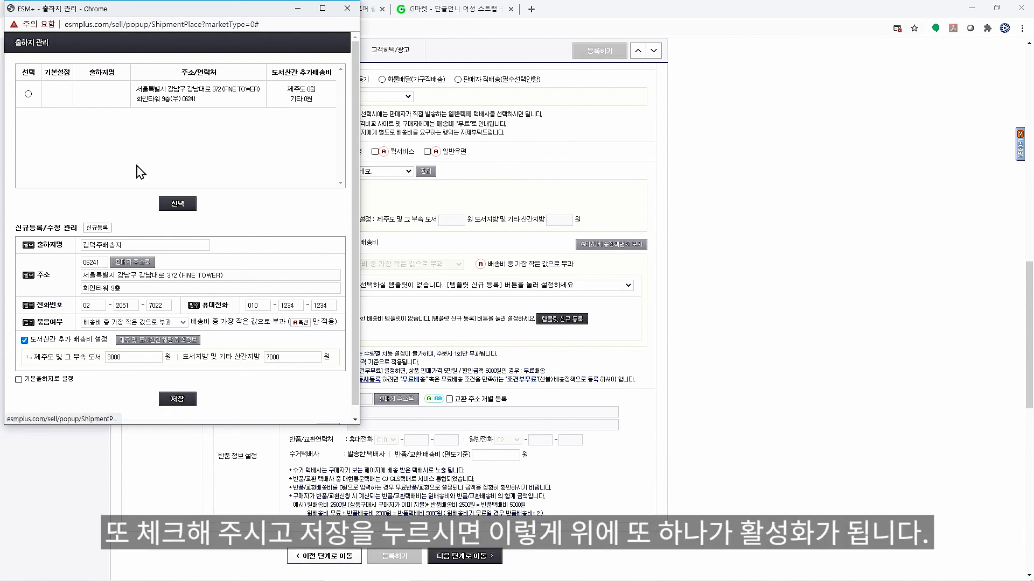
key(ctrl)
key(ctrl)
click(29, 94)
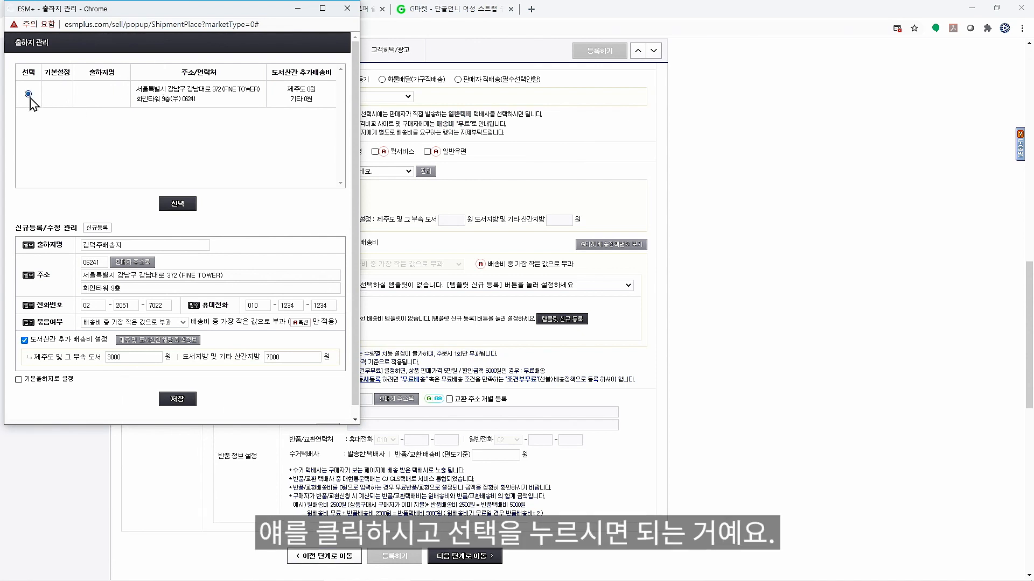
click(173, 208)
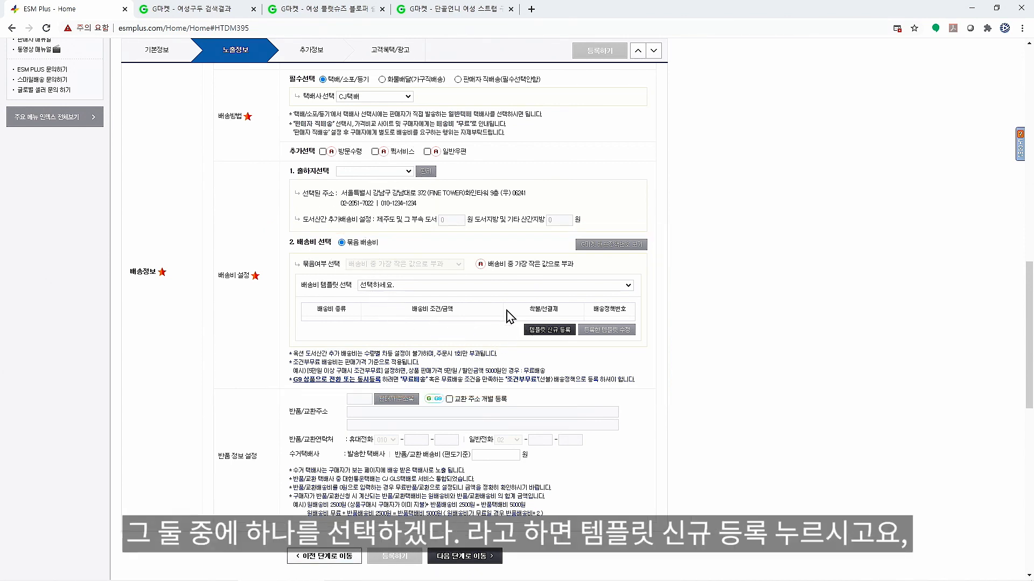
- Start registering a new shipping-fee template (템플릿 신규 등록)
click(549, 329)
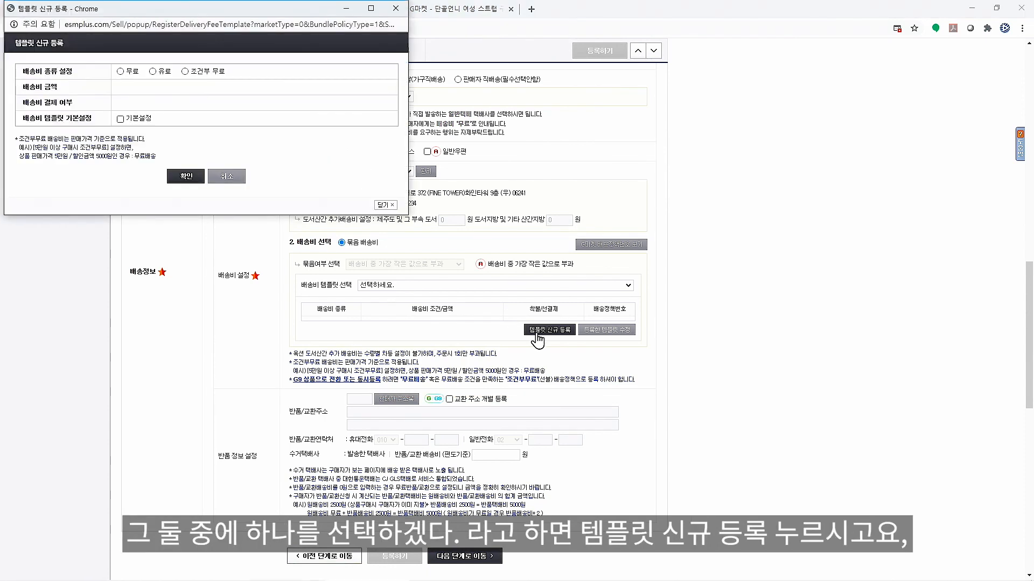
- Try the 무료 fee type, then a 유료 template with a 2,500원 fee and 선결제만 가능 payment
click(121, 72)
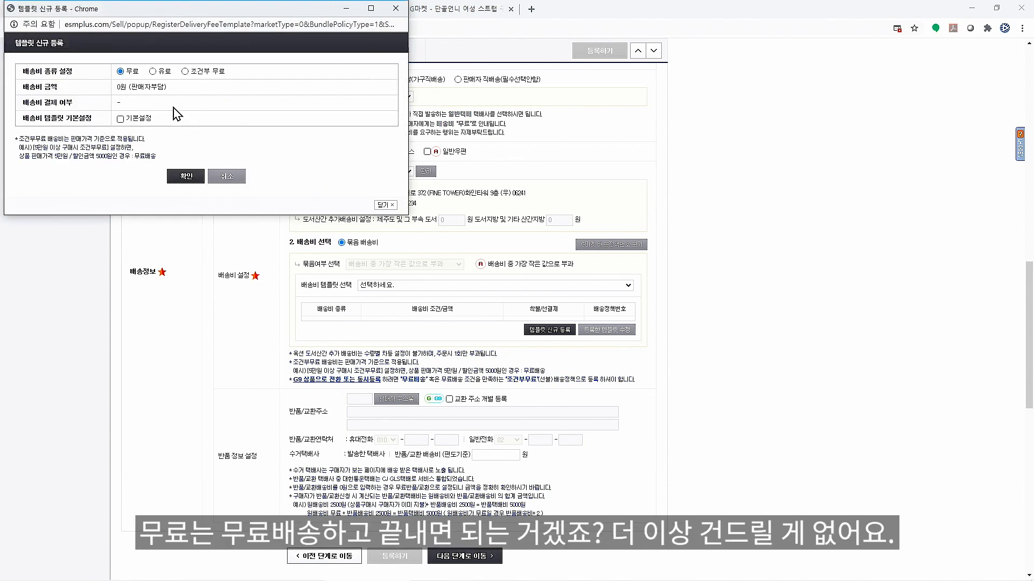
click(153, 72)
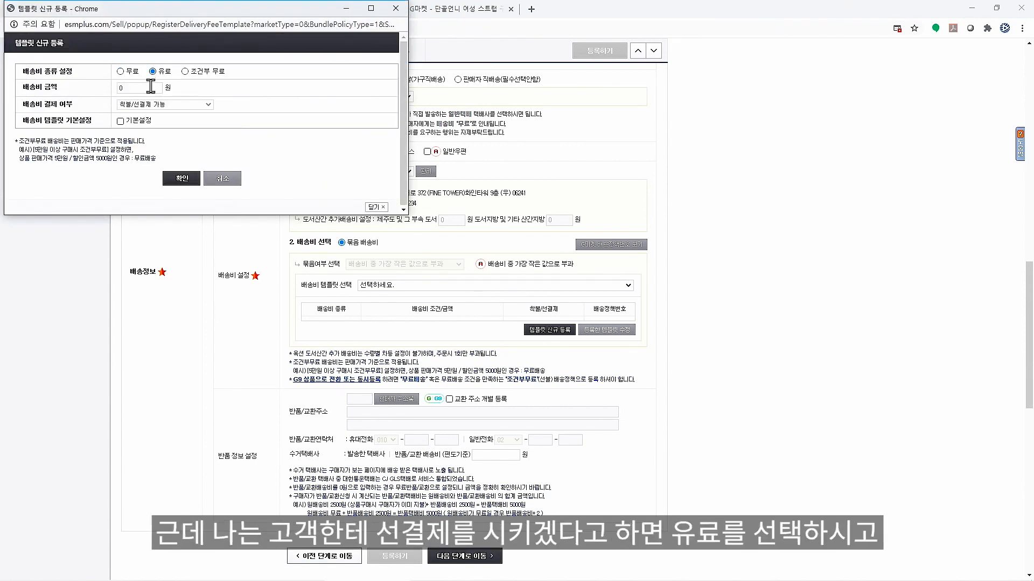
drag(143, 87, 78, 93)
text(250)
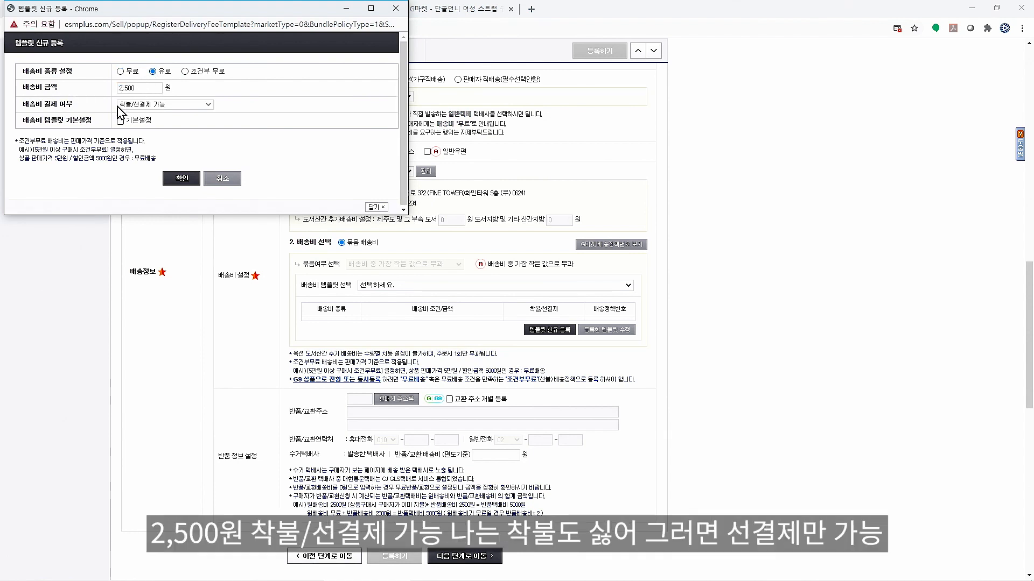
click(138, 104)
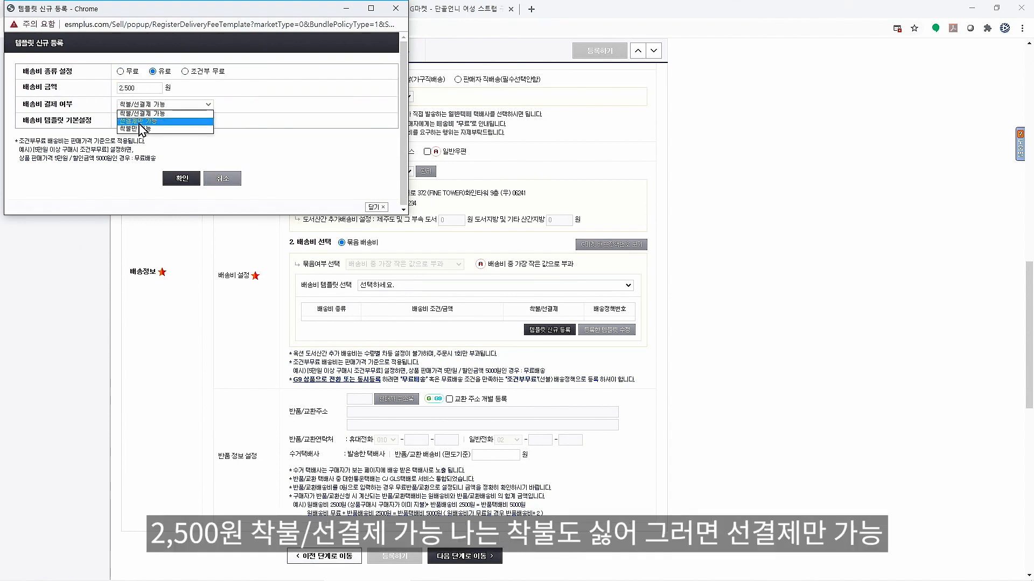
click(139, 122)
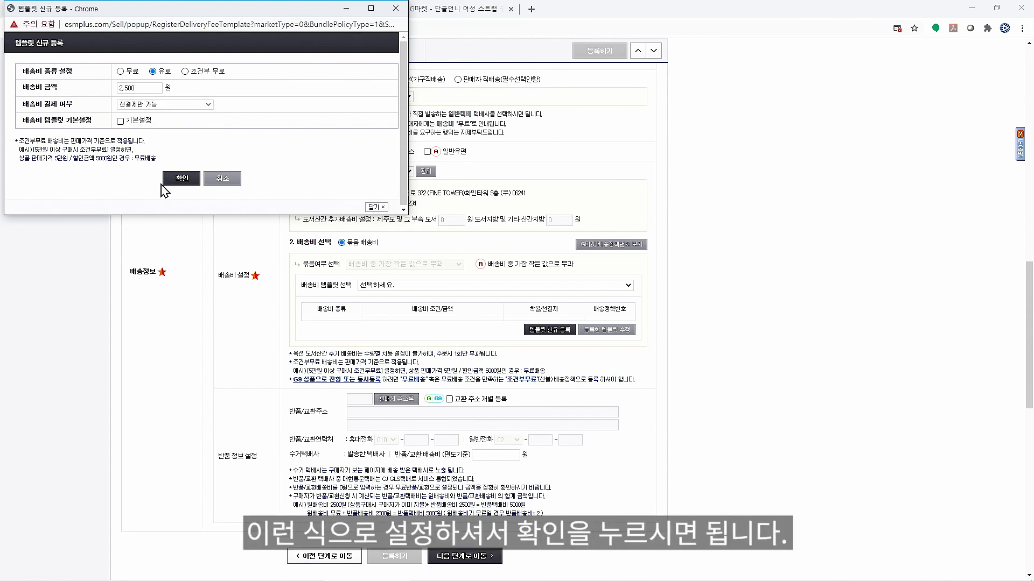
click(173, 186)
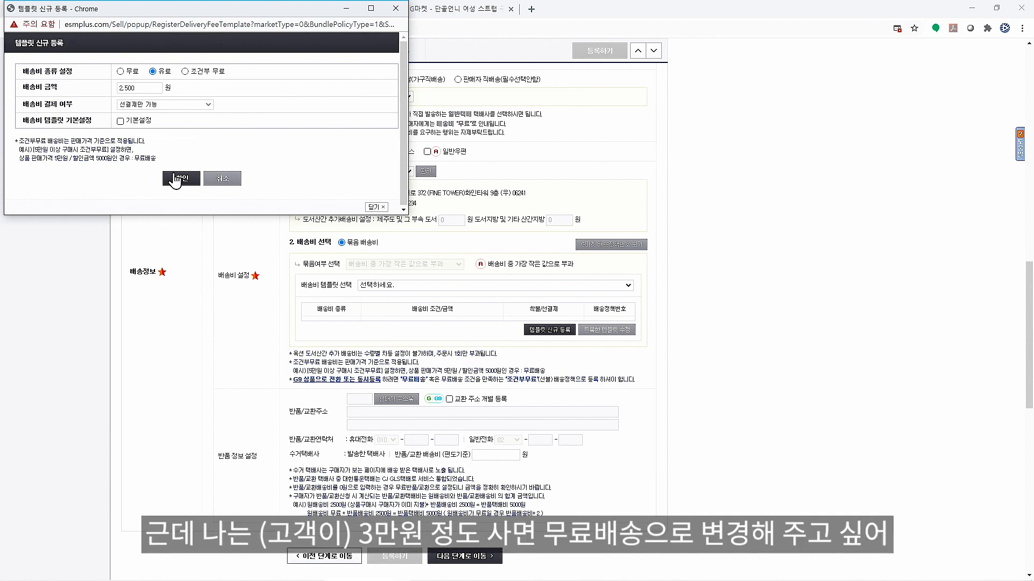
- Set the template to 조건부 무료 with a 2,500원 fee, free from 30,000원, and 선결제만 가능 payment
click(185, 73)
double_click(134, 87)
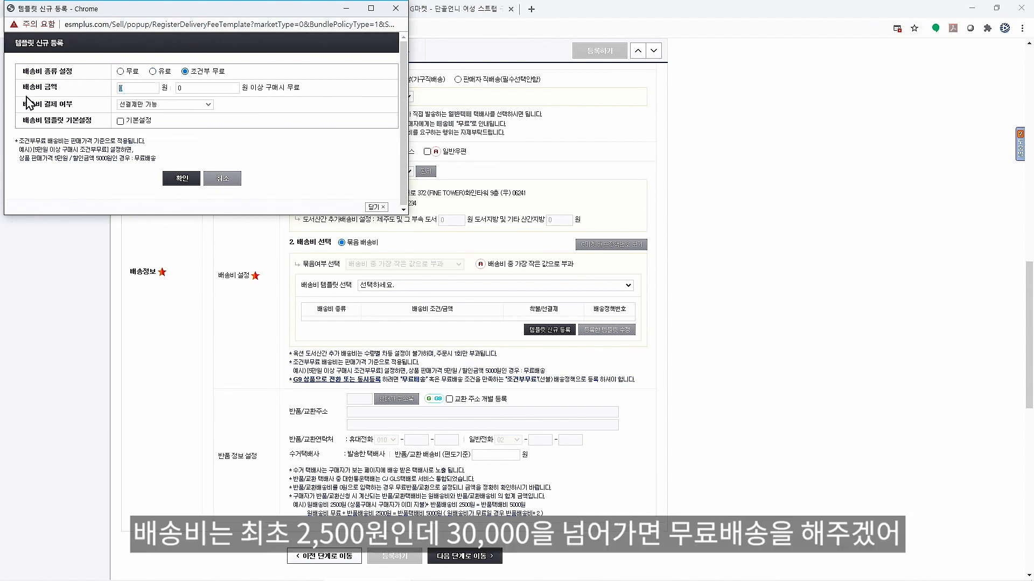
double_click(179, 88)
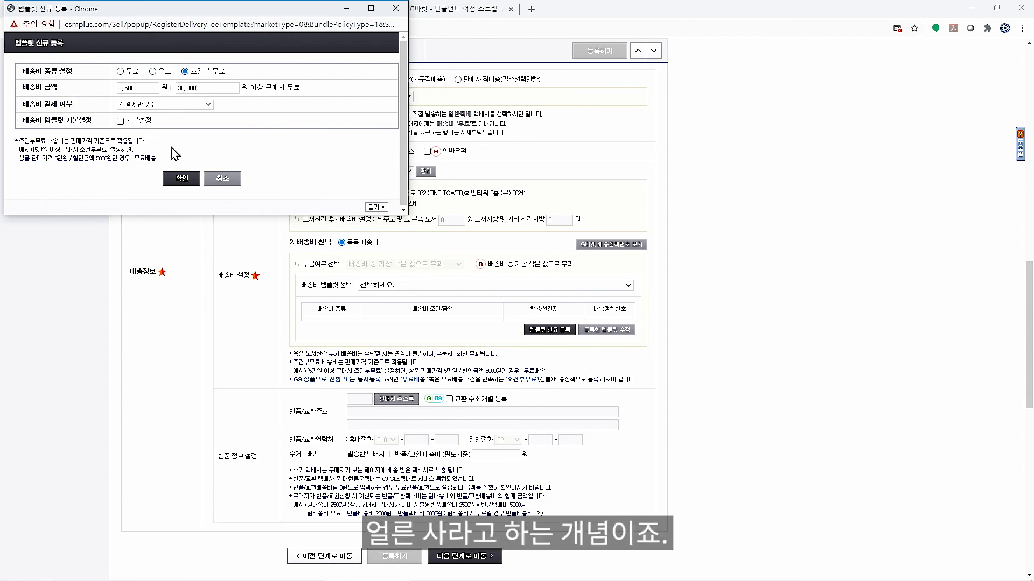
drag(171, 149, 147, 141)
click(159, 104)
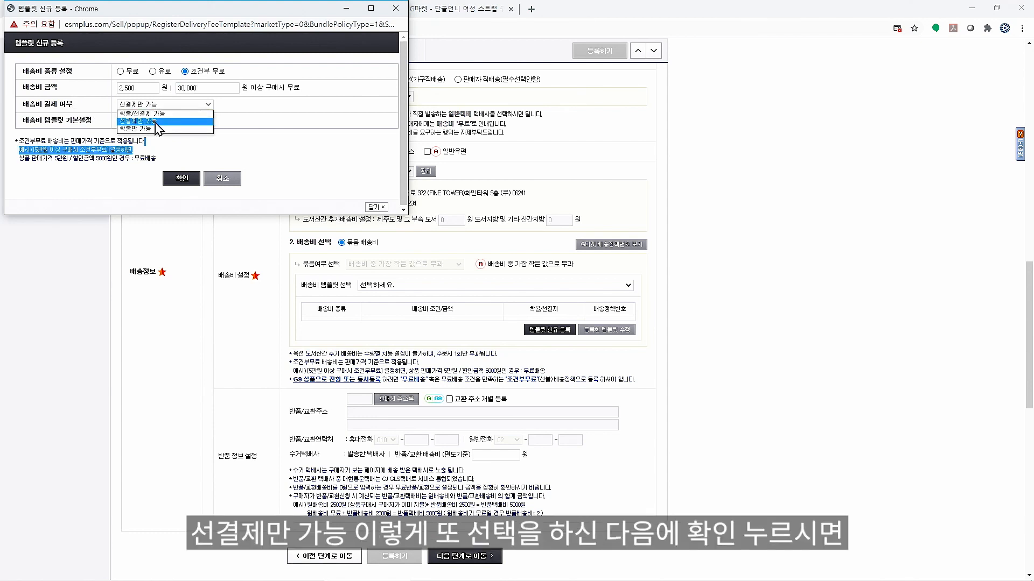
click(155, 122)
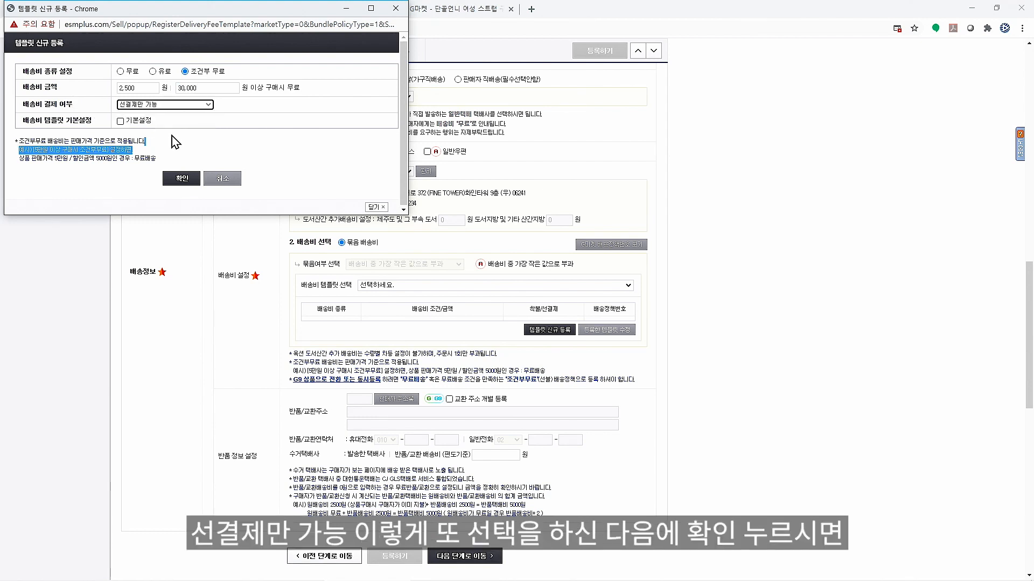
- Save the fee template and select the 조건부무료 30,000원 template as the product's 배송비 템플릿
click(181, 179)
click(299, 81)
click(401, 284)
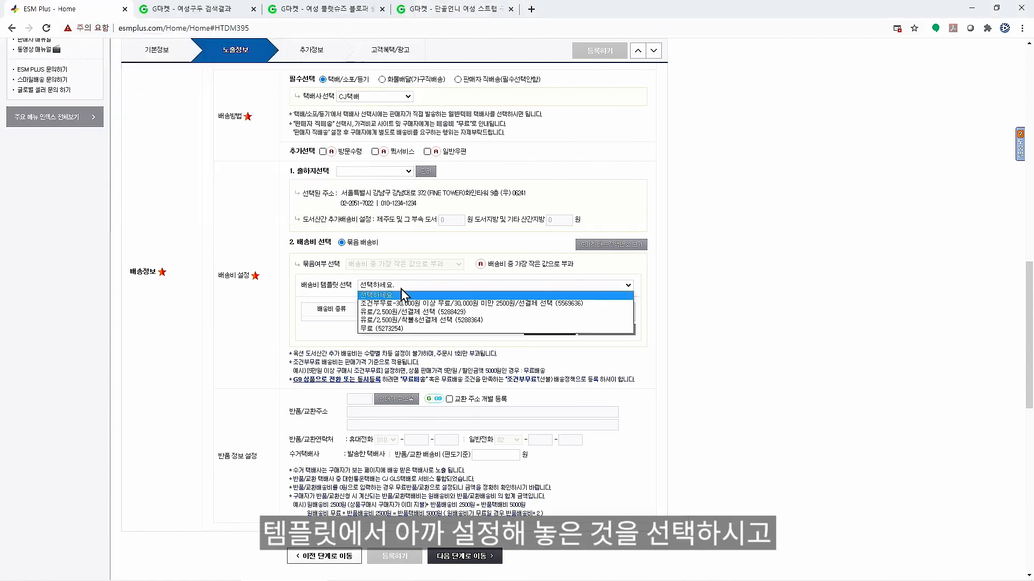
click(401, 304)
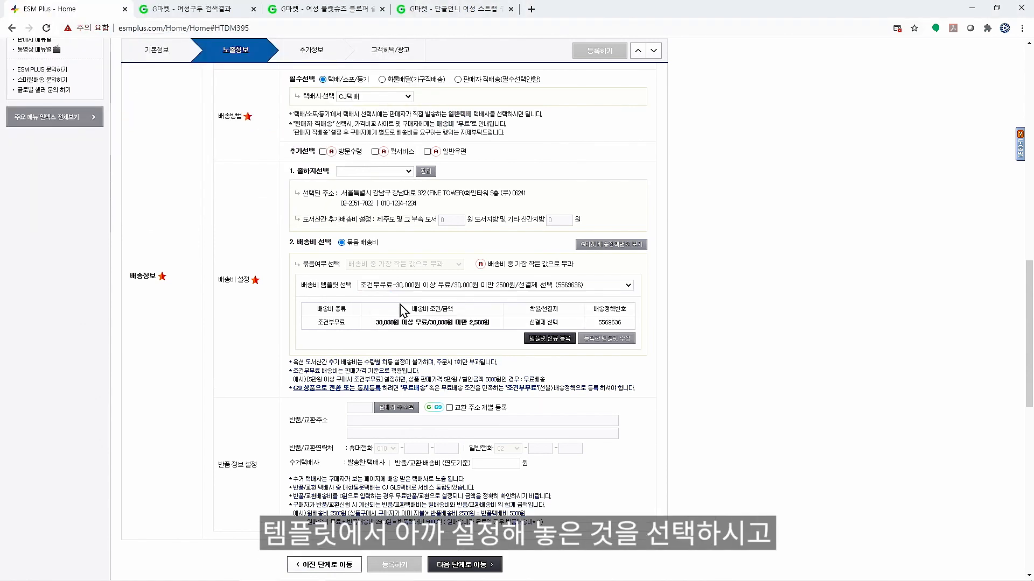
- Fill in the 반품/교환주소 from the seller address book and set the one-way return/exchange fee to 2,500원
scroll(368, 281, down, 3)
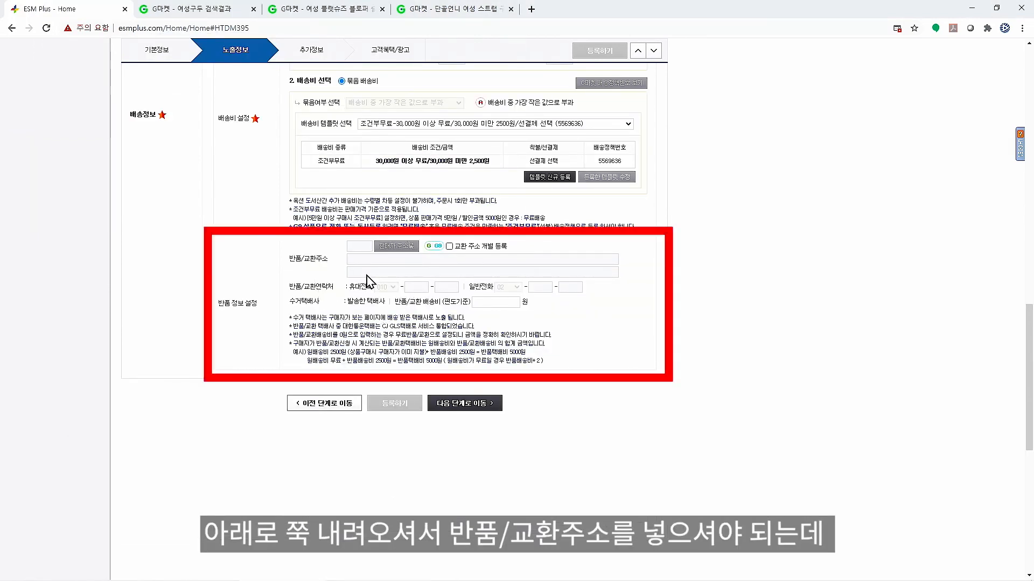
click(394, 247)
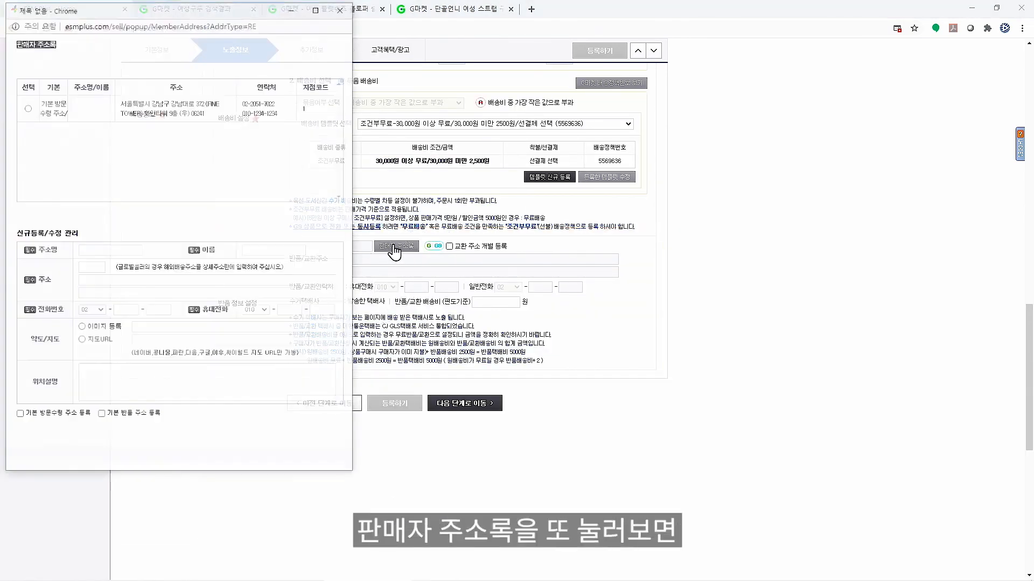
click(109, 114)
click(109, 114)
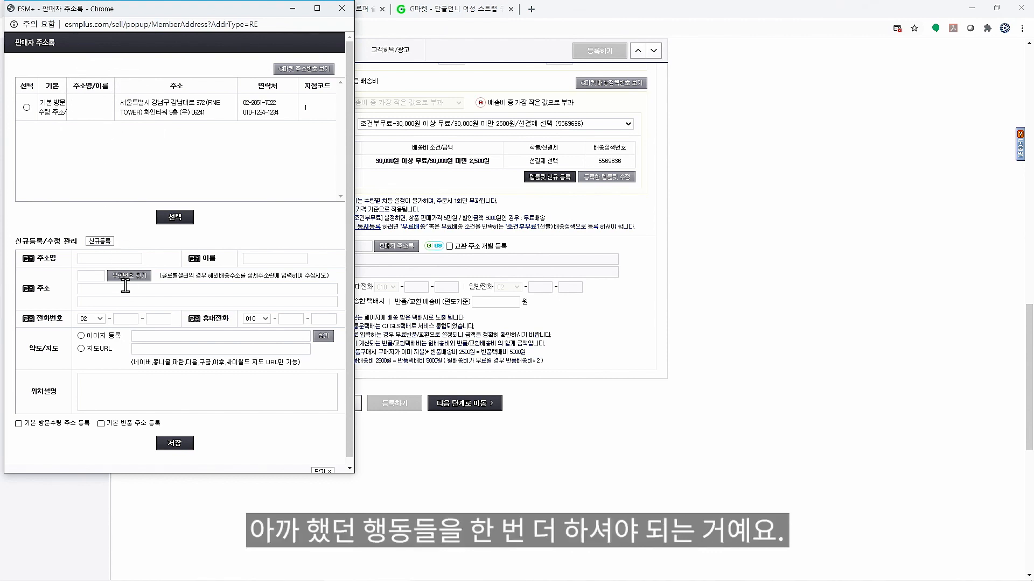
key(ctrl)
key(ctrl)
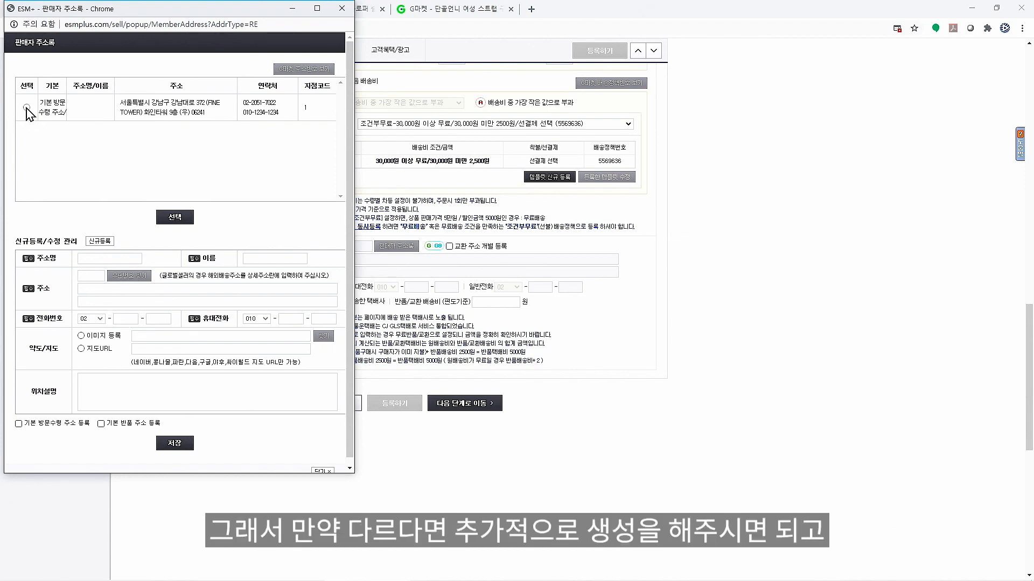
click(174, 220)
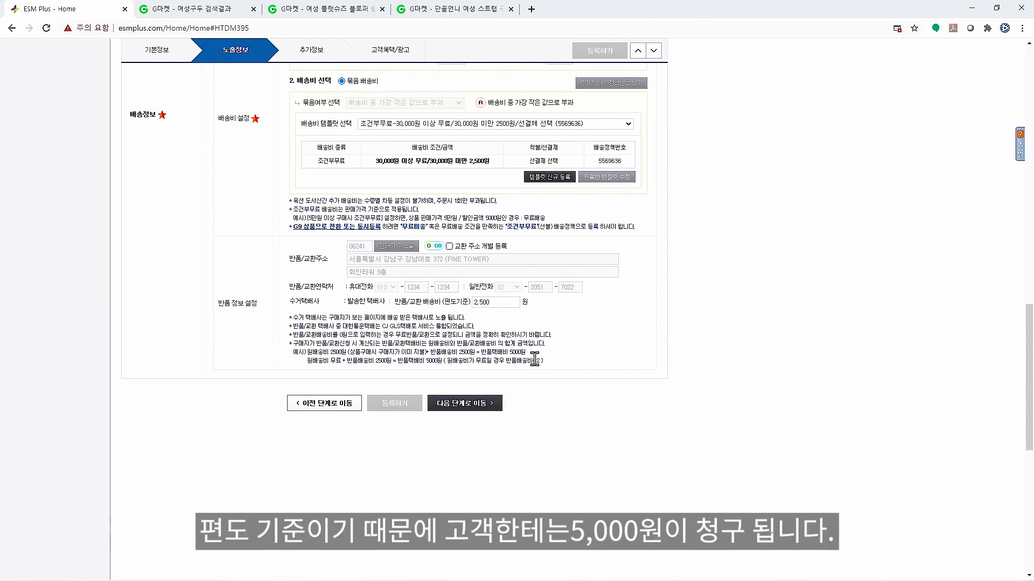
- Proceed to the 추가정보 stage and set Auction's 쿠폰적용 여부 for price-comparison sites to 적용해도 됩니다
click(472, 406)
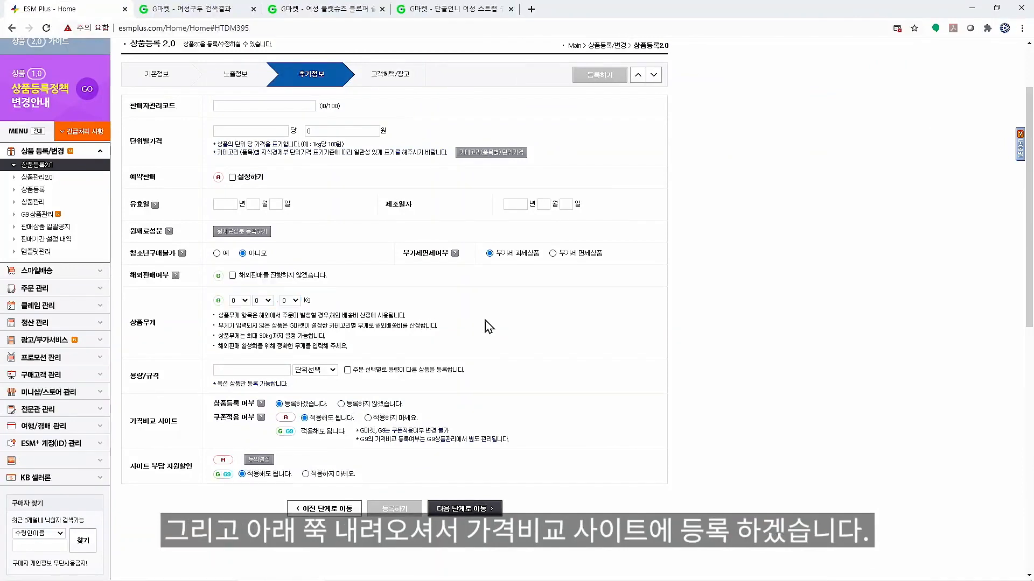
scroll(487, 328, down, 3)
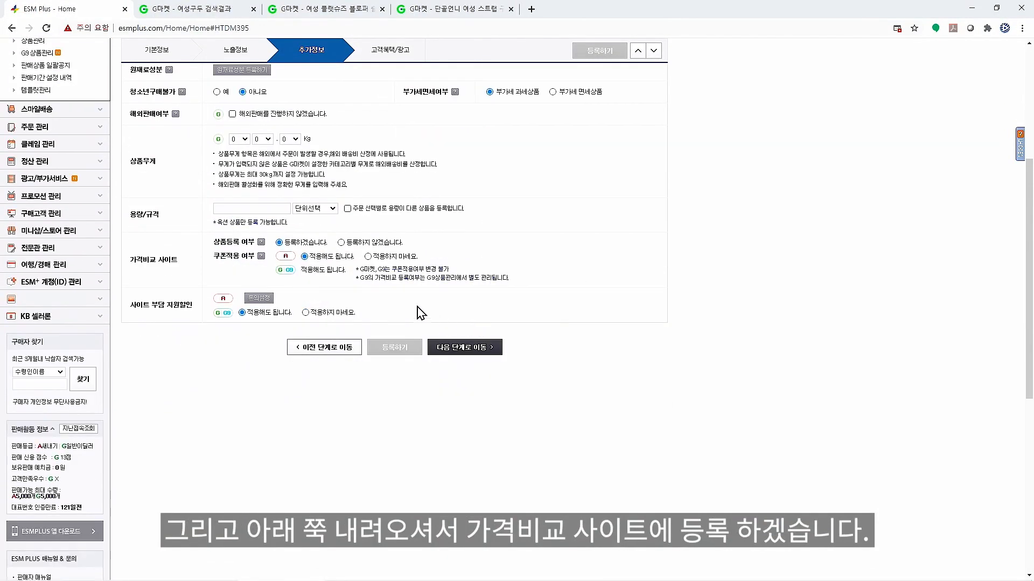
click(304, 256)
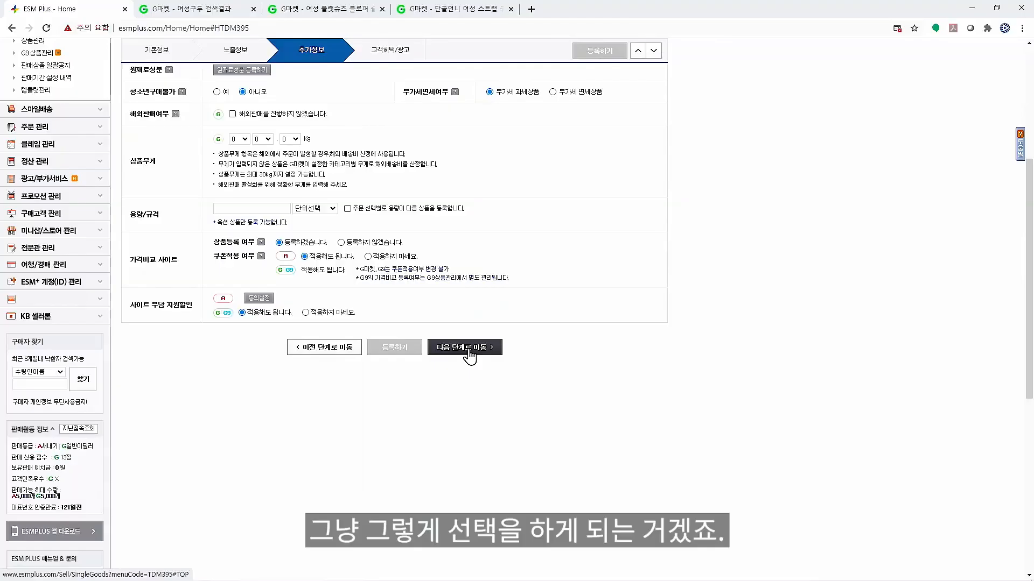
- Proceed to the 고객혜택/광고 stage and review its customer benefits, listing services and ad promotion options
click(530, 418)
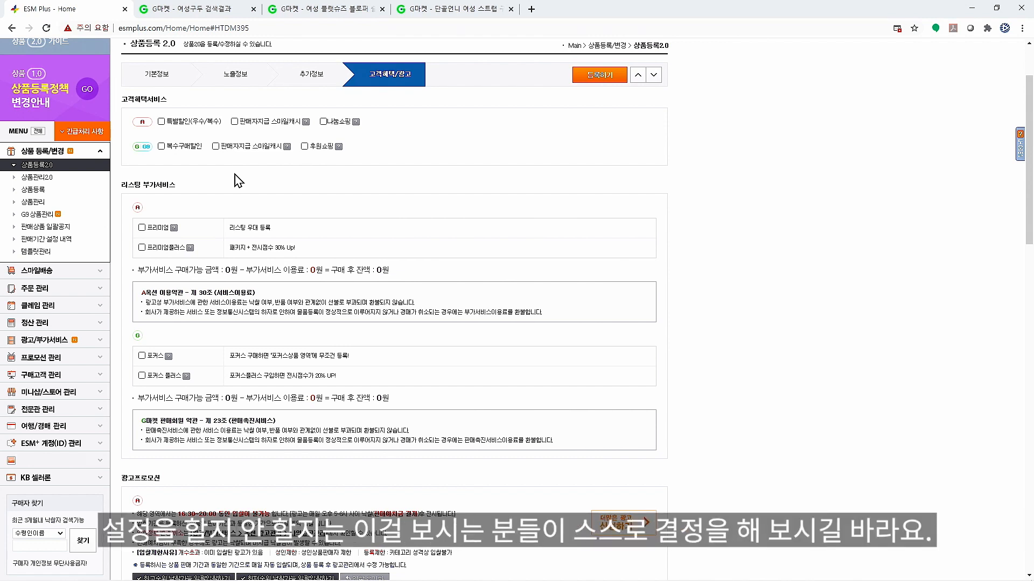
scroll(237, 182, down, 2)
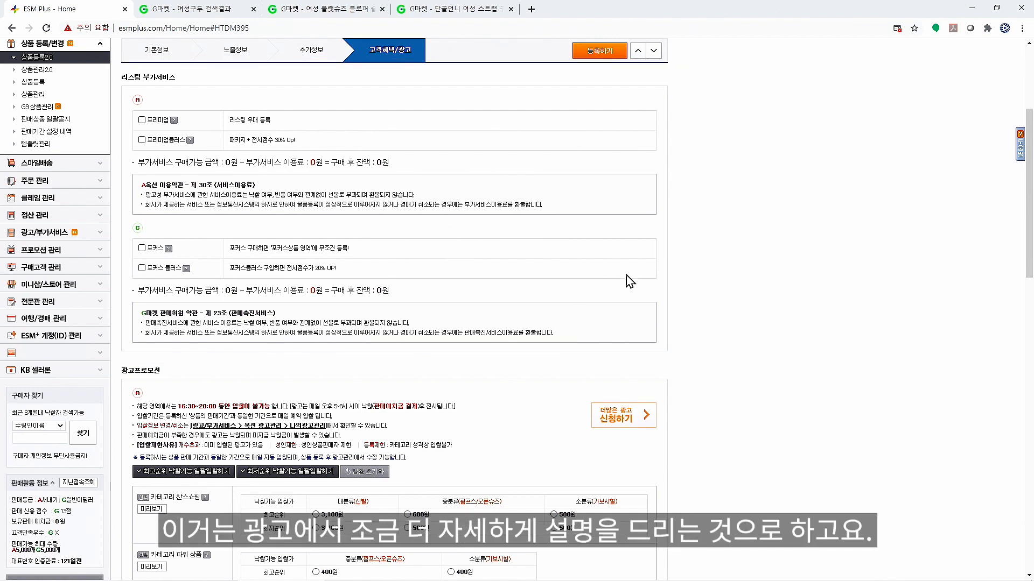
scroll(746, 312, down, 4)
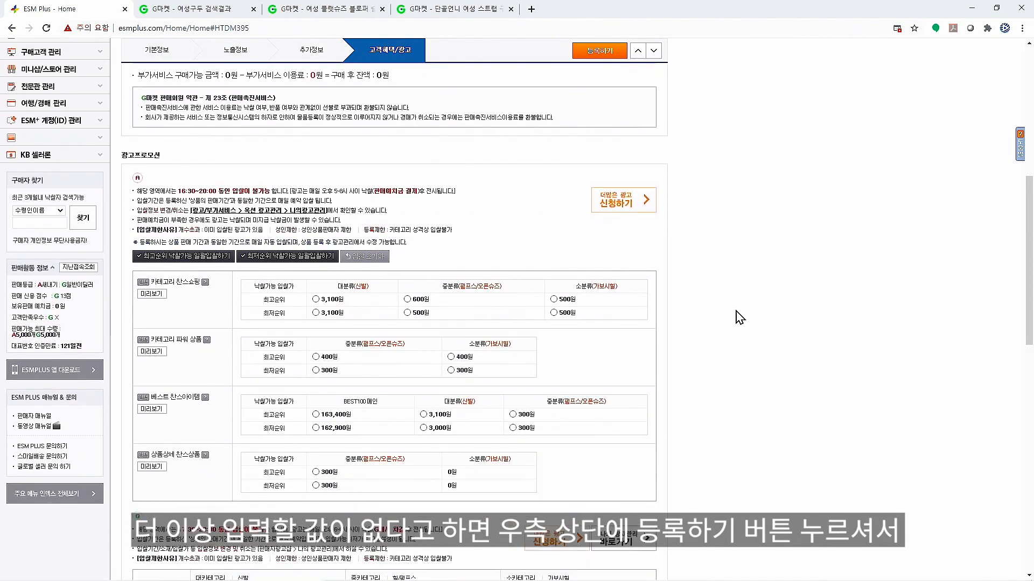
scroll(735, 314, up, 6)
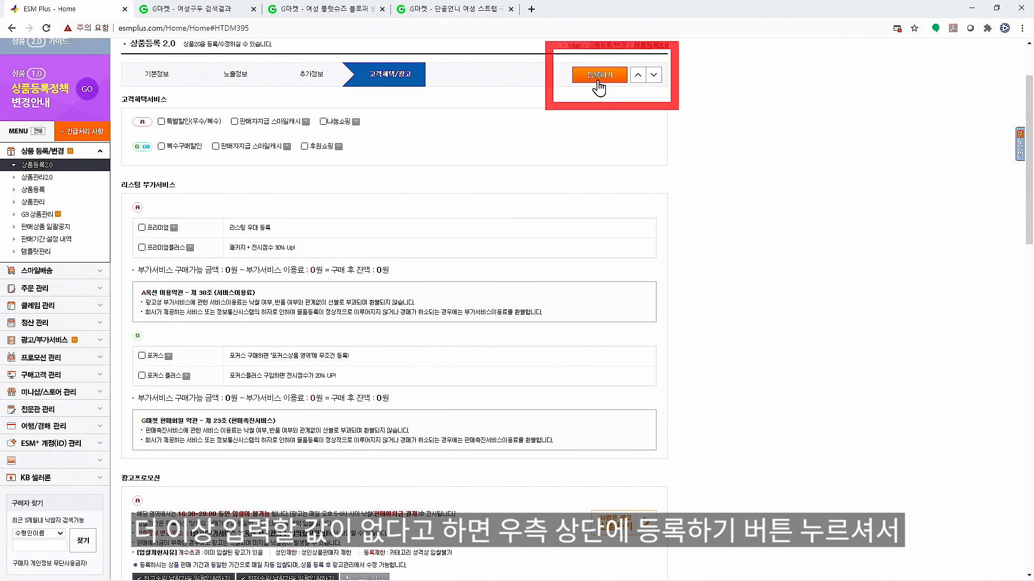
- Submit the product for registration, verifying its name, selling price and image before giving the final confirmation
click(599, 75)
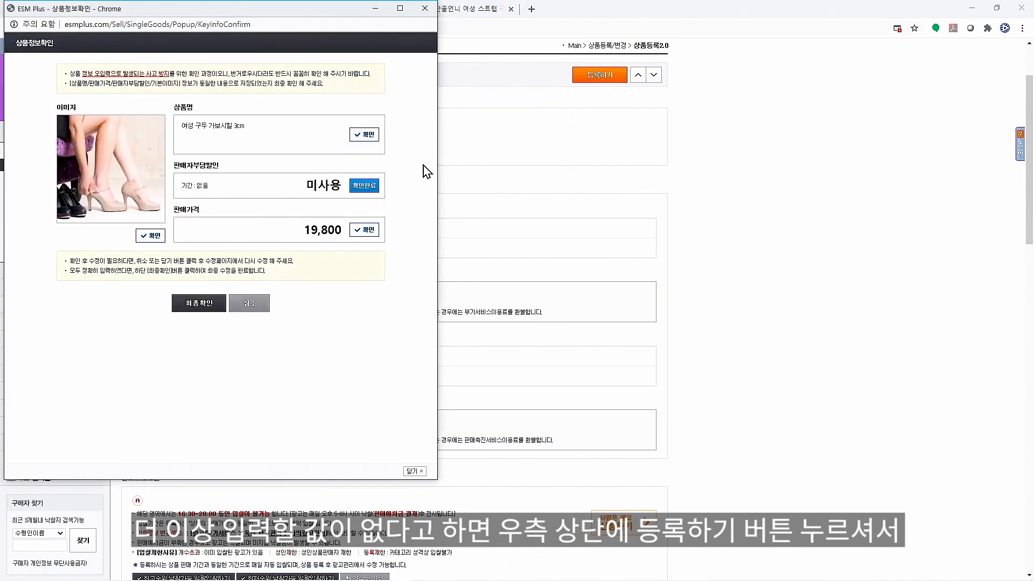
click(366, 135)
click(364, 230)
click(150, 235)
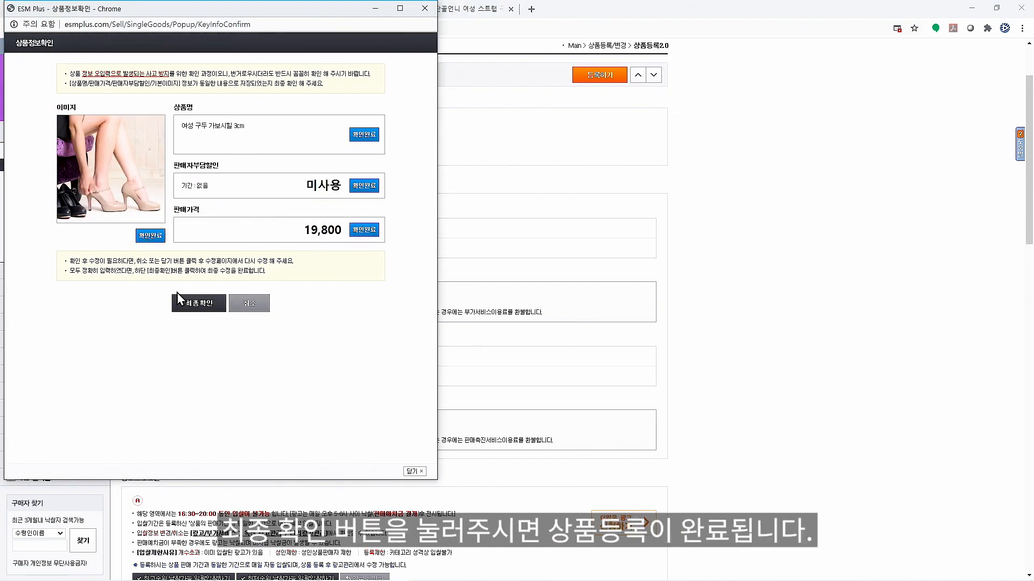
click(198, 305)
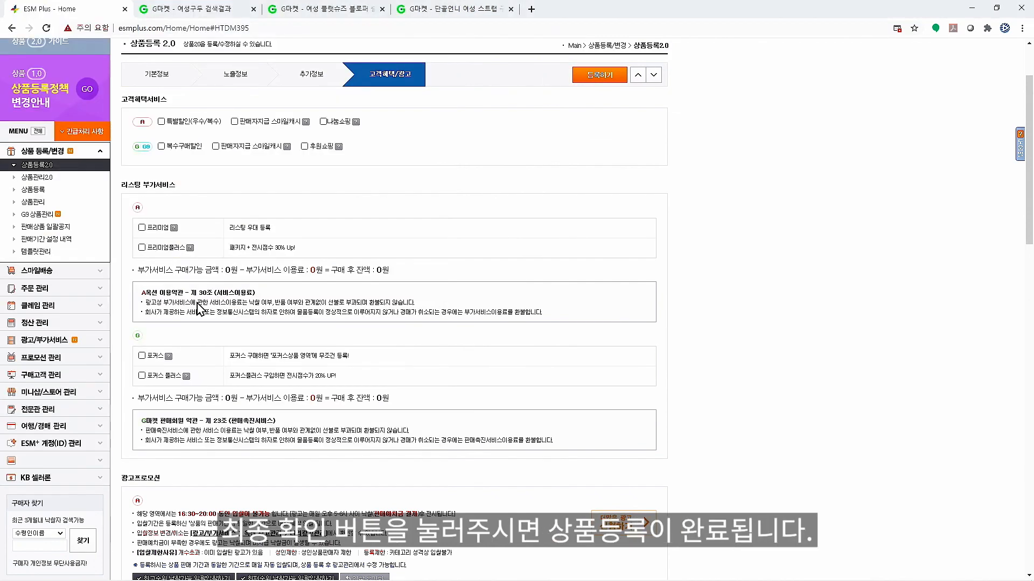